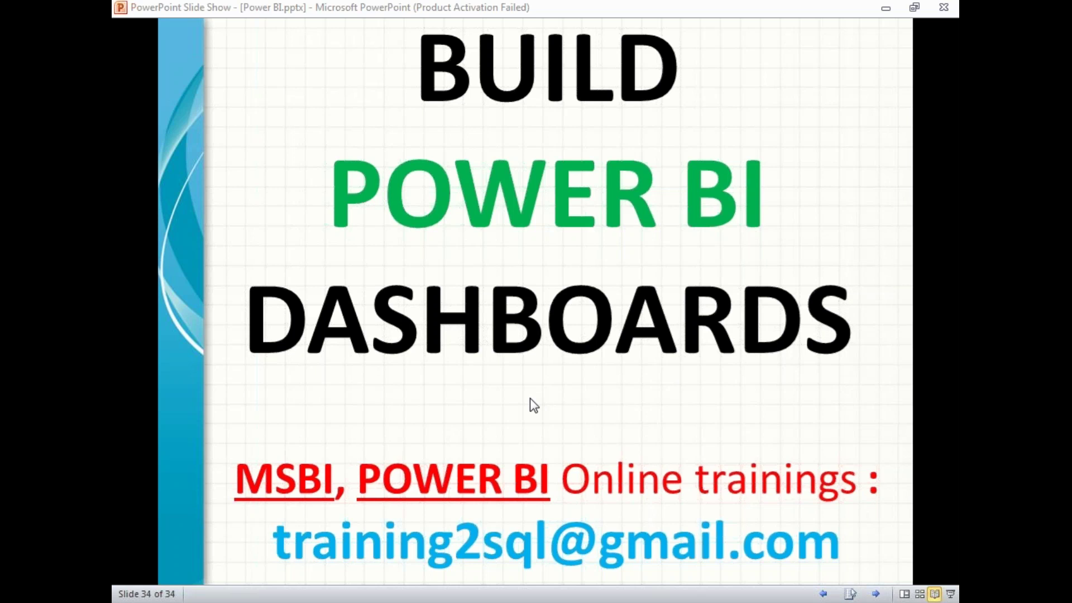
# Switch to Power BI Desktop and connect to the SQL Server database server .\sql2012 in Import mode
pyautogui.click(294, 589)
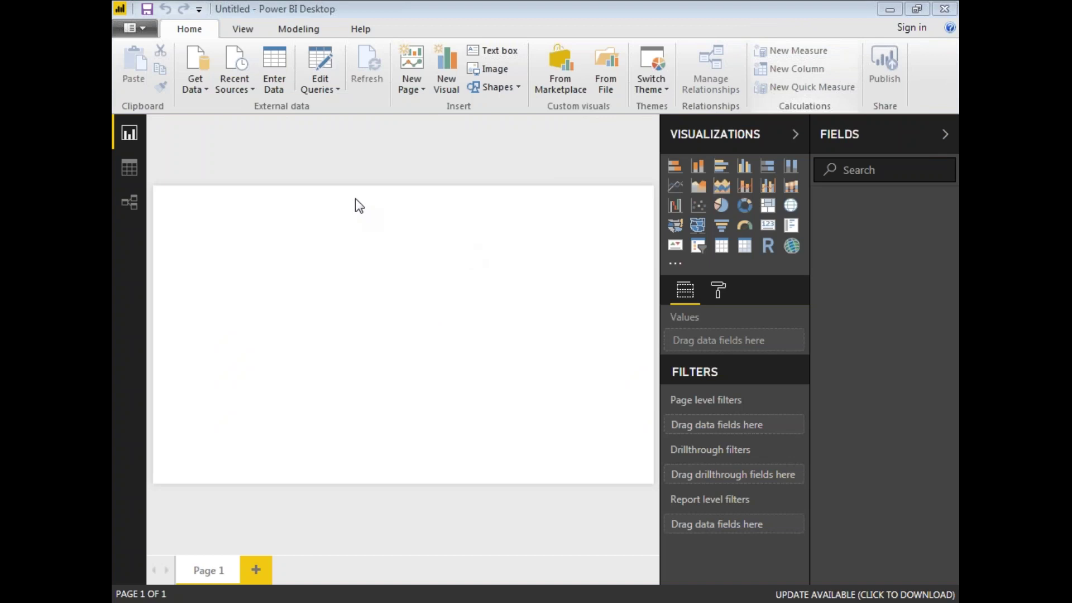
pyautogui.click(201, 89)
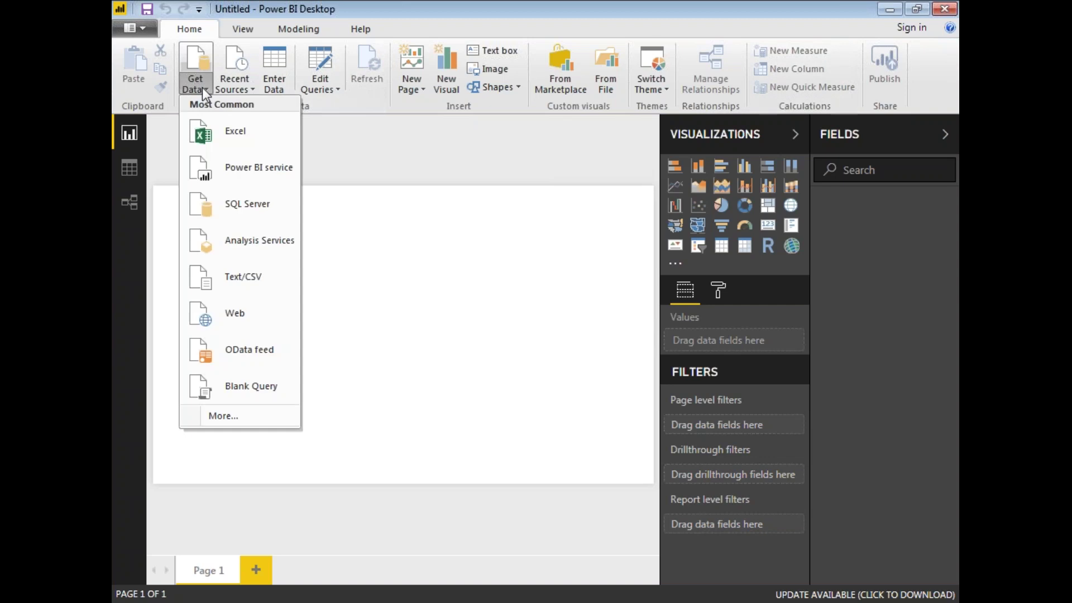
pyautogui.click(236, 199)
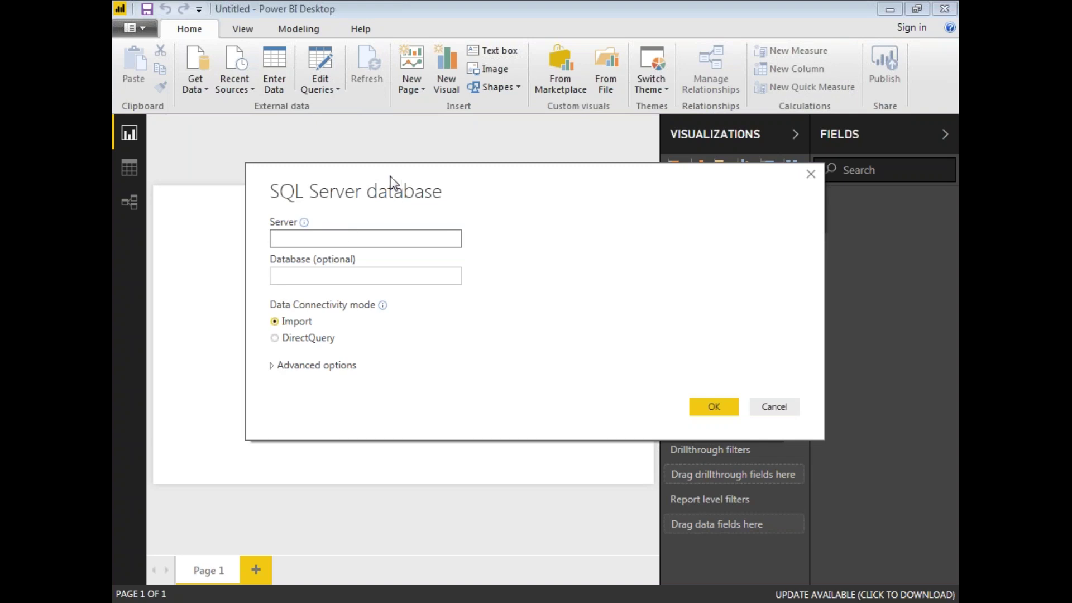
pyautogui.moveTo(391, 181); pyautogui.dragTo(319, 163)
pyautogui.click(284, 221)
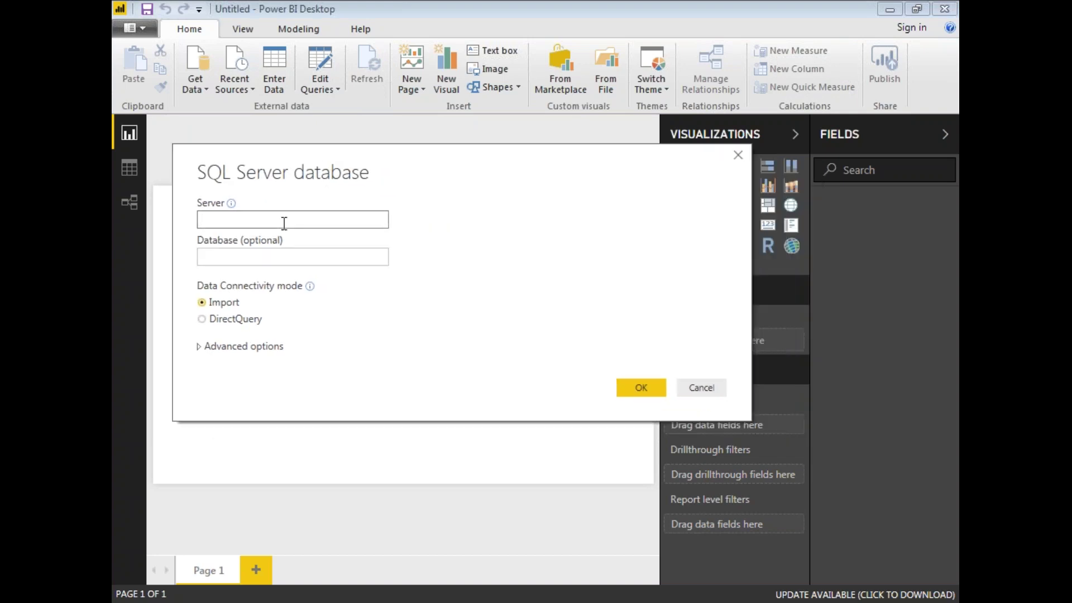
pyautogui.write('.\\sql2012')
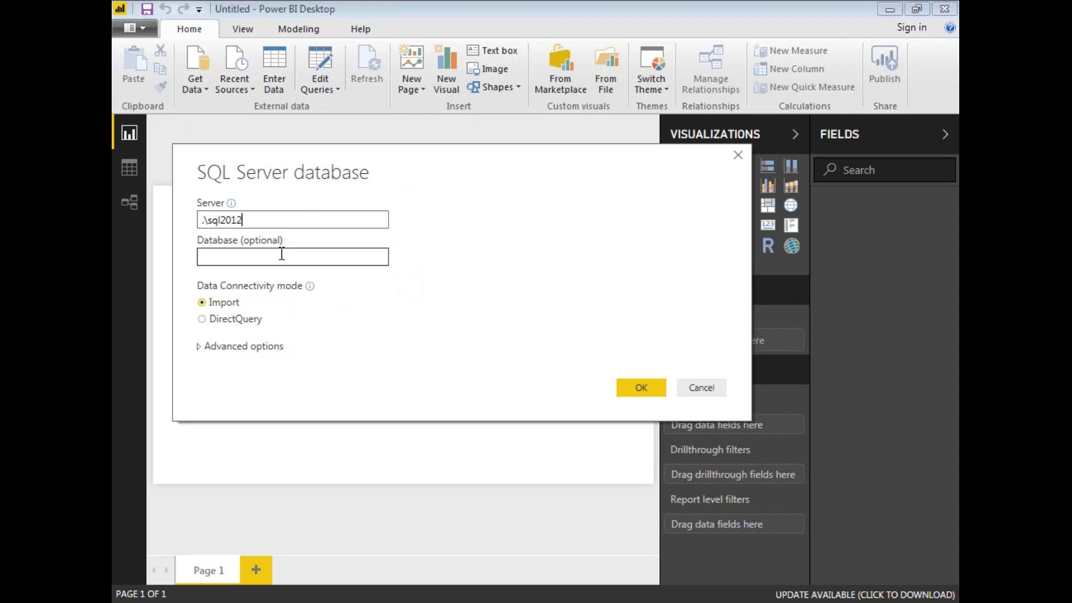
pyautogui.click(641, 392)
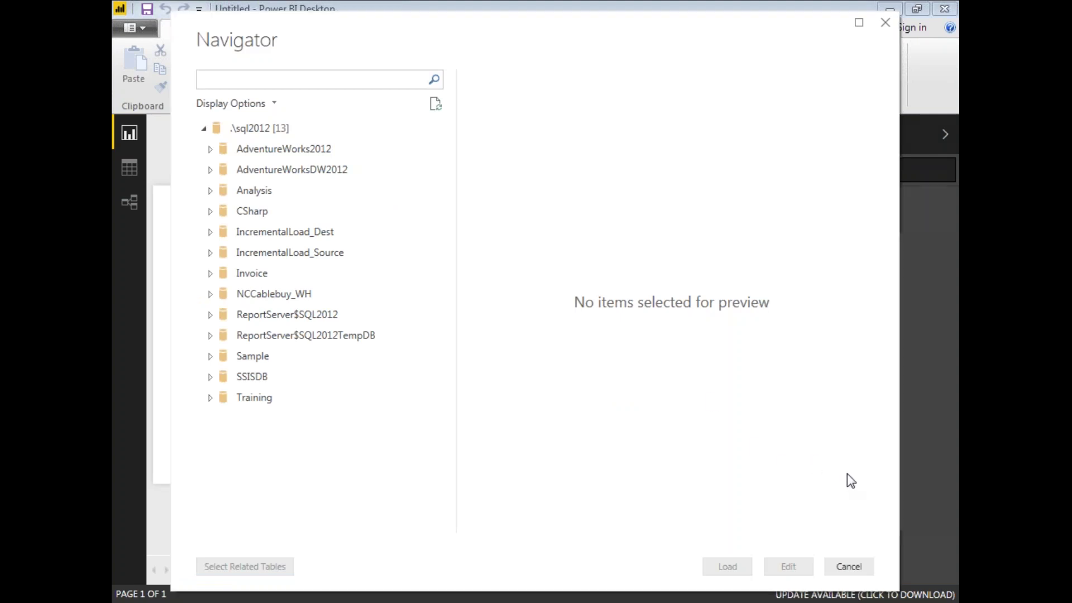
pyautogui.moveTo(208, 111)
pyautogui.mouseDown()
pyautogui.moveTo(335, 124)
pyautogui.moveTo(404, 197)
pyautogui.mouseUp()
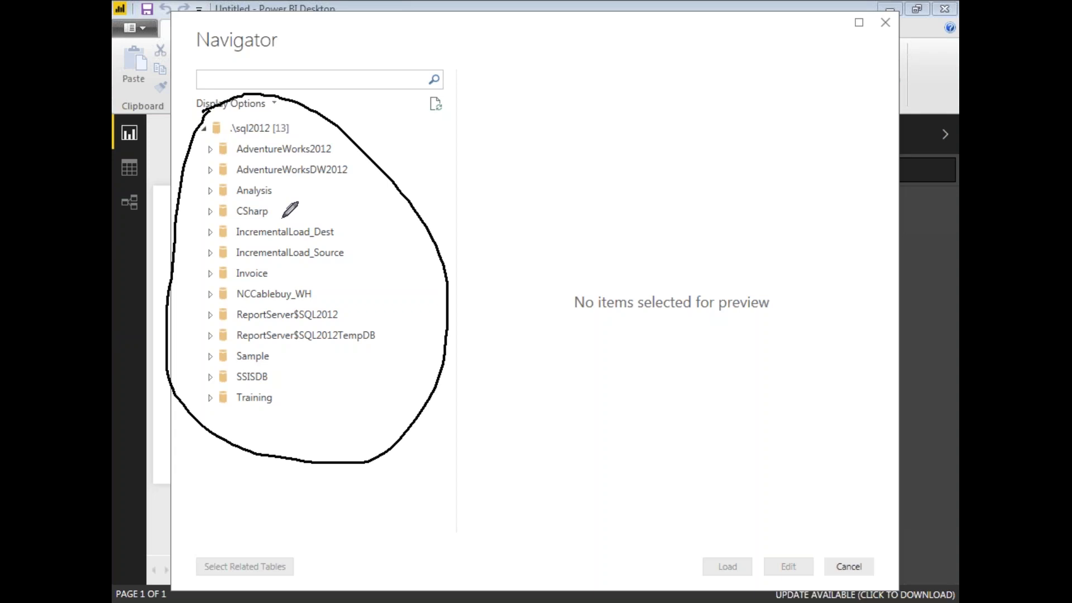
pyautogui.hotkey('ctrl', 'z')
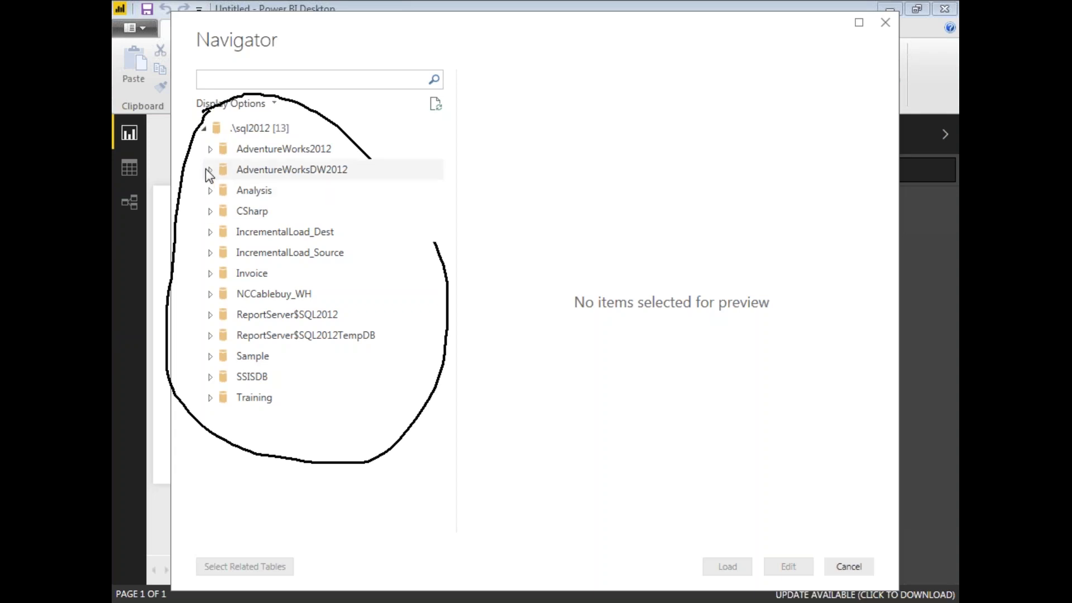
# Select the DimDate, DimProduct, DimProductCategory, DimProductSubcategory and FactInternetSales tables from the AdventureWorksDW2012 database
pyautogui.click(210, 169)
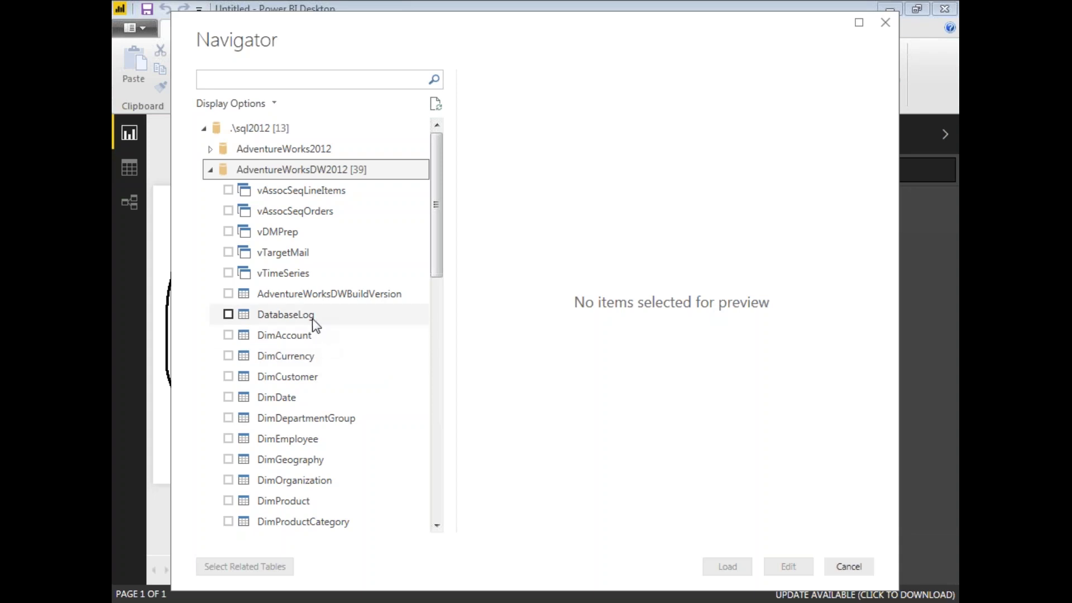
pyautogui.click(235, 397)
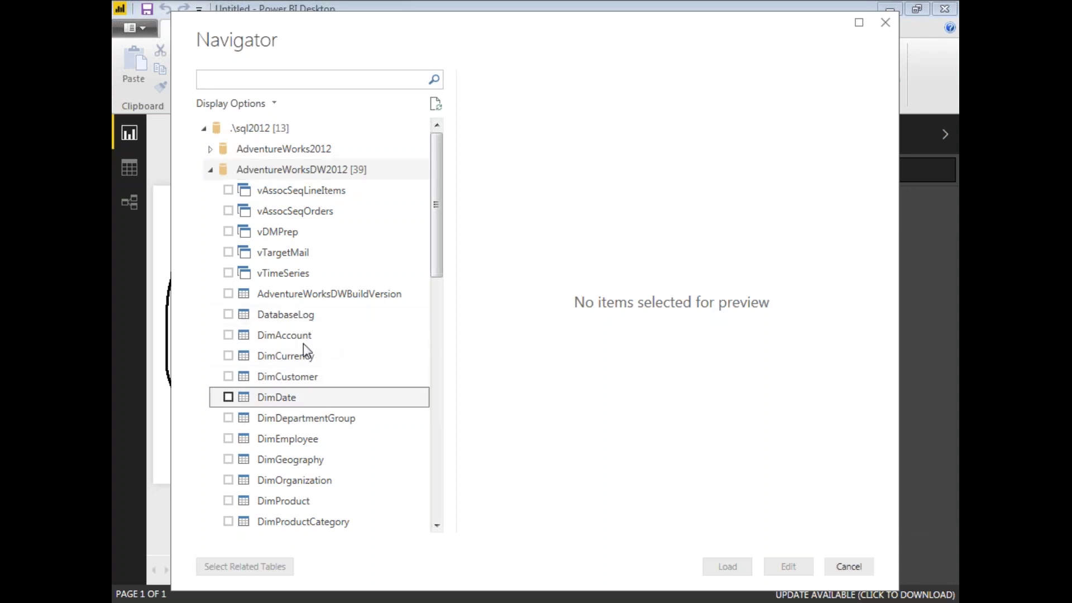
pyautogui.click(229, 397)
pyautogui.scroll(-2, 305, 347)
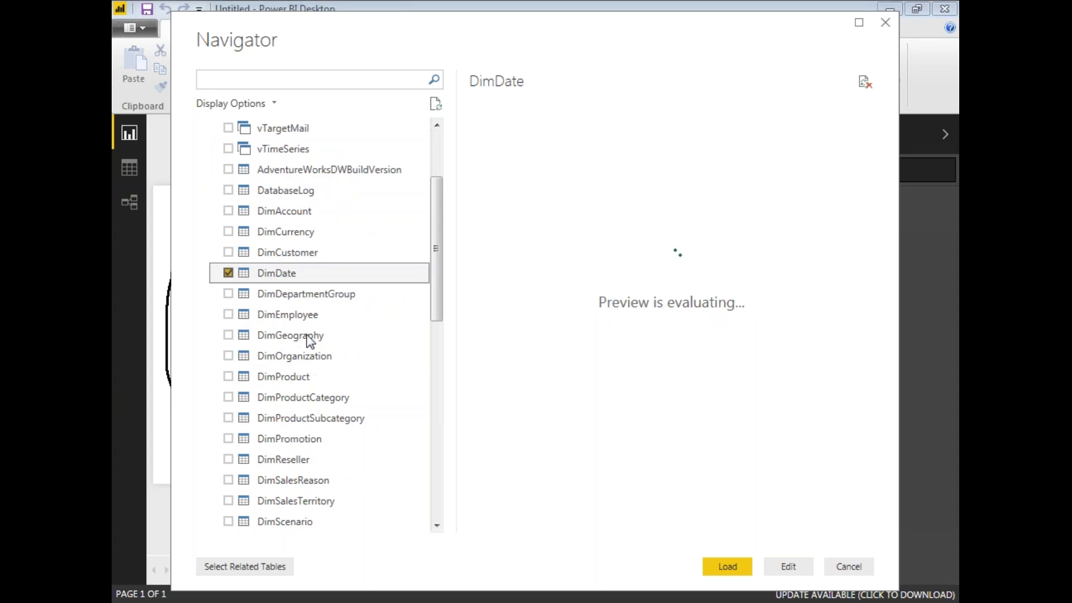
pyautogui.click(235, 376)
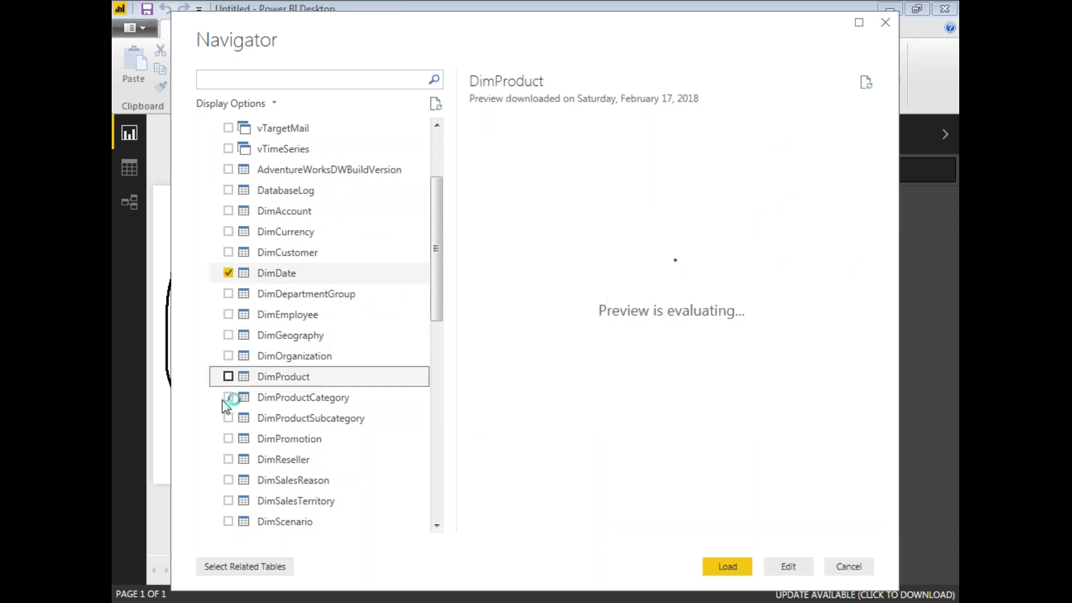
pyautogui.click(229, 376)
pyautogui.click(228, 397)
pyautogui.click(228, 418)
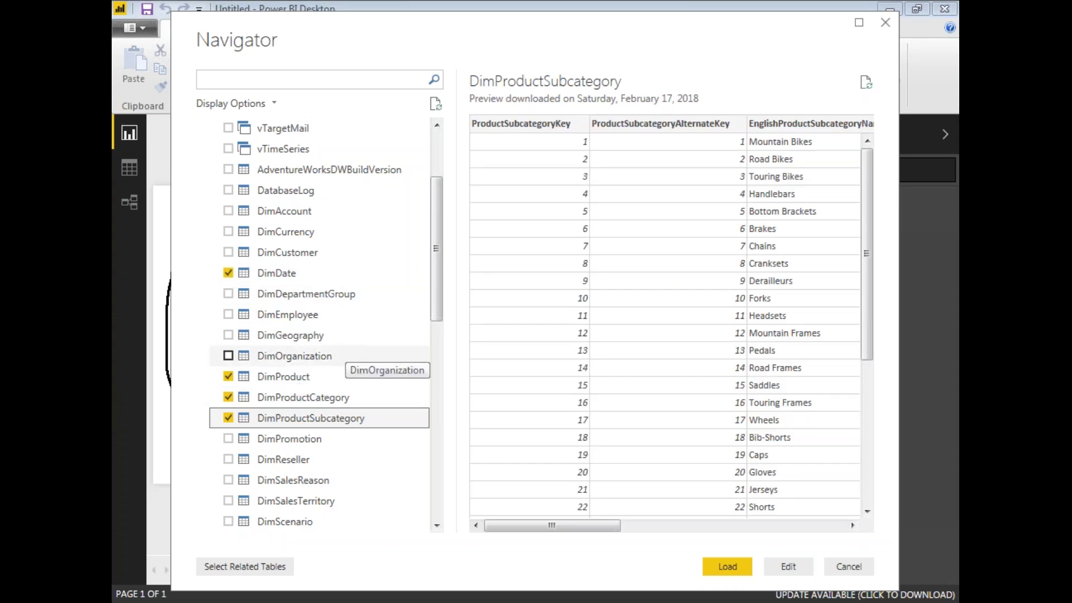
pyautogui.scroll(-3, 347, 353)
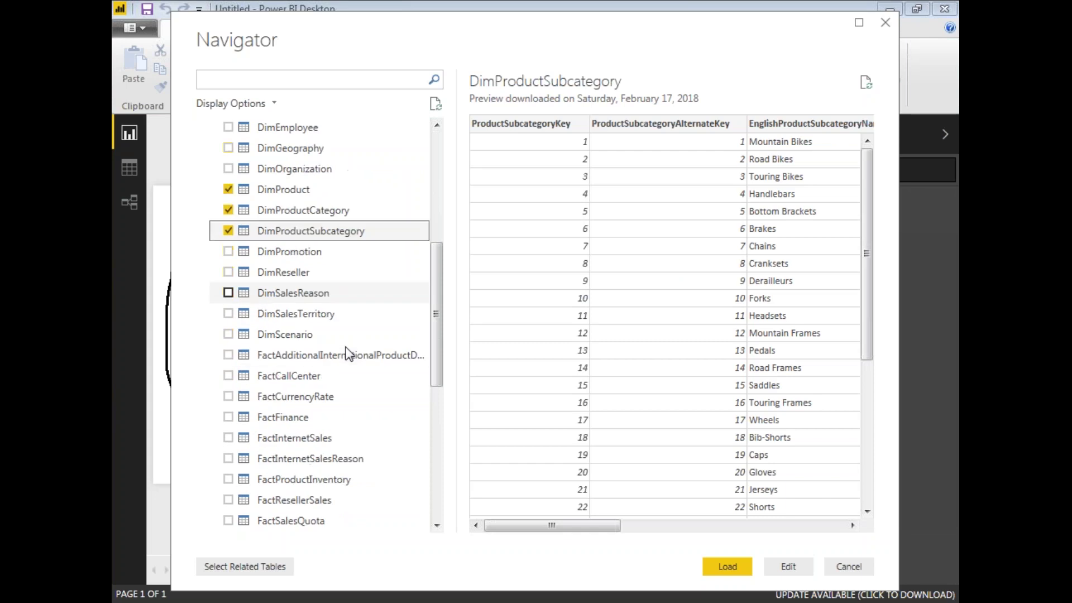
pyautogui.click(232, 438)
pyautogui.scroll(1, 312, 391)
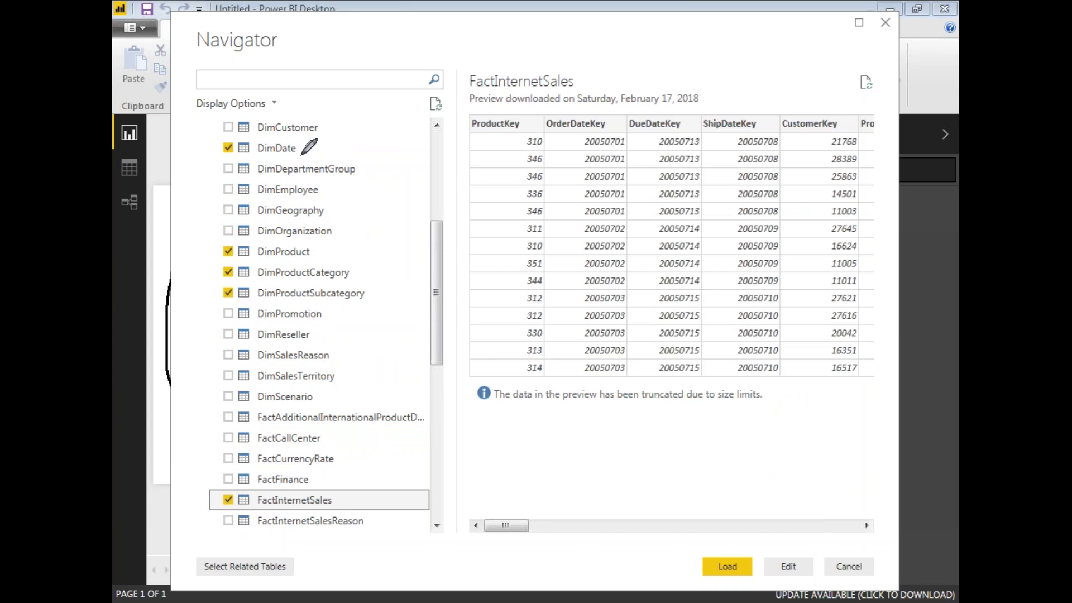
pyautogui.moveTo(342, 129); pyautogui.dragTo(300, 155)
pyautogui.moveTo(322, 251); pyautogui.dragTo(408, 244)
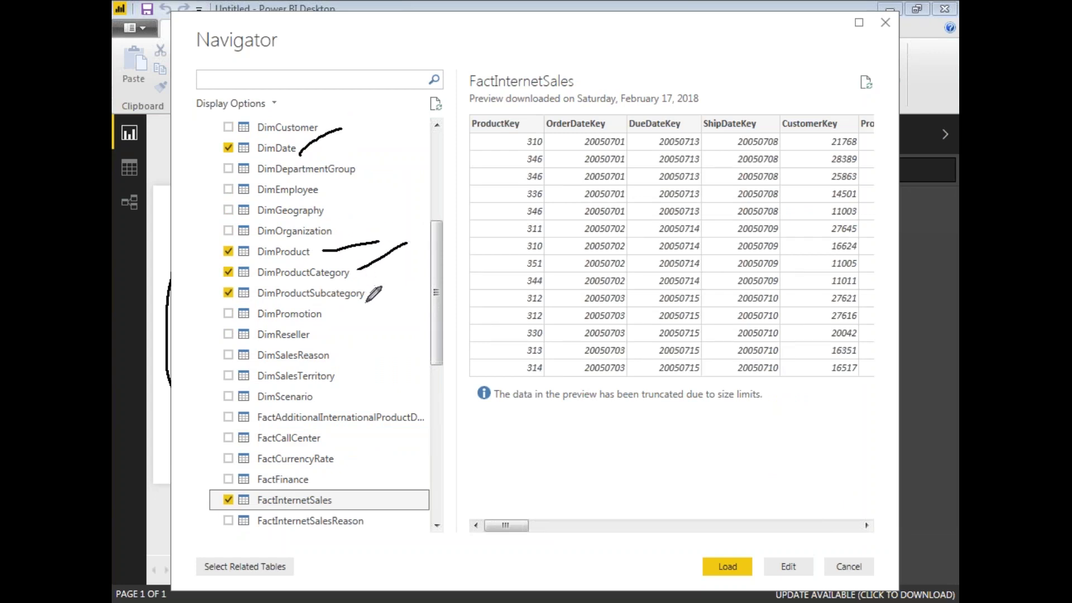
pyautogui.moveTo(367, 300); pyautogui.dragTo(424, 278)
pyautogui.moveTo(342, 503); pyautogui.dragTo(408, 462)
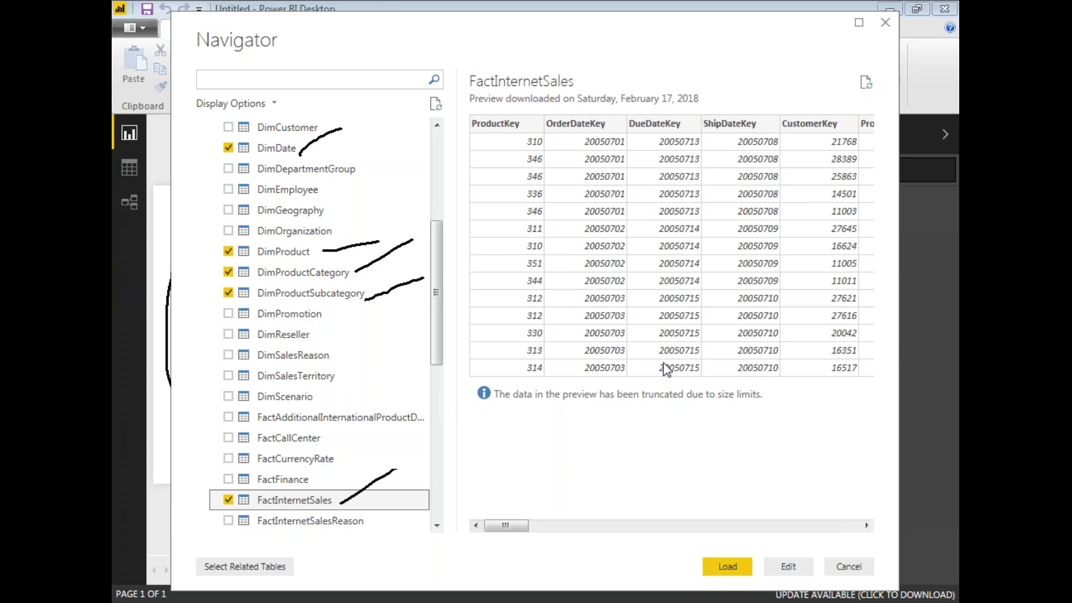
pyautogui.moveTo(556, 113)
pyautogui.mouseDown()
pyautogui.moveTo(535, 150)
pyautogui.moveTo(549, 334)
pyautogui.moveTo(690, 287)
pyautogui.moveTo(705, 180)
pyautogui.moveTo(577, 93)
pyautogui.moveTo(549, 112)
pyautogui.mouseUp()
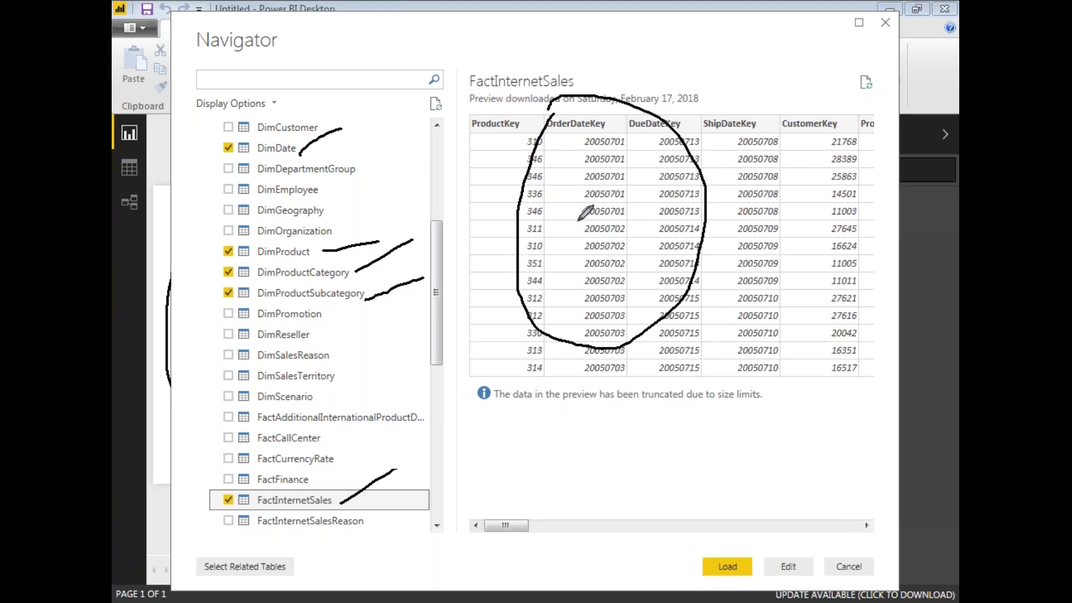
pyautogui.moveTo(710, 548)
pyautogui.mouseDown()
pyautogui.moveTo(752, 593)
pyautogui.moveTo(724, 540)
pyautogui.moveTo(713, 540)
pyautogui.moveTo(708, 548)
pyautogui.moveTo(765, 580)
pyautogui.moveTo(822, 579)
pyautogui.moveTo(759, 550)
pyautogui.mouseUp()
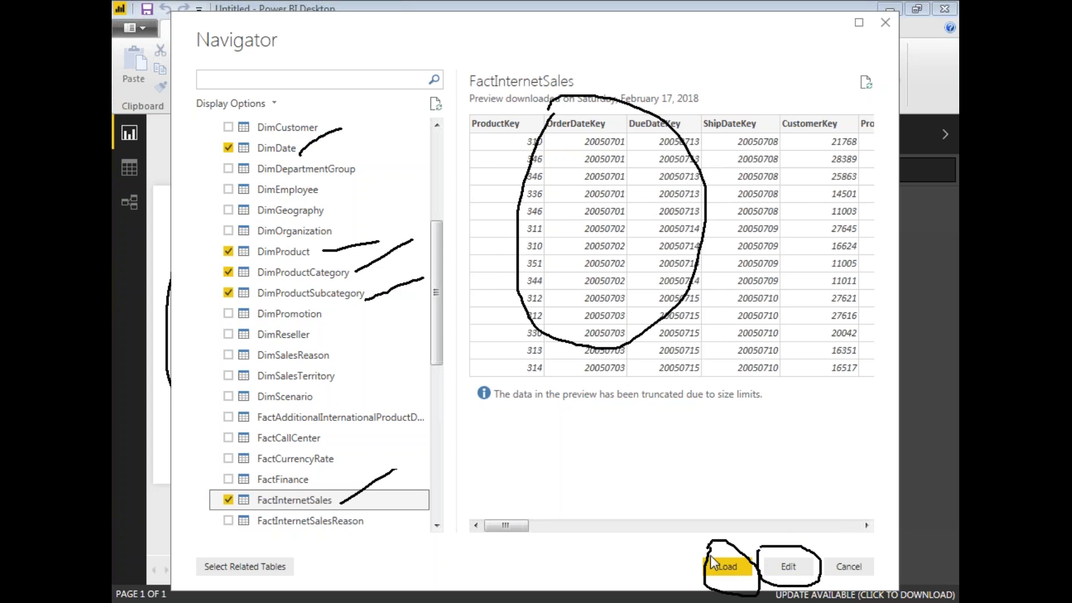
# Load the selected AdventureWorksDW2012 tables into the report without editing them
pyautogui.click(730, 568)
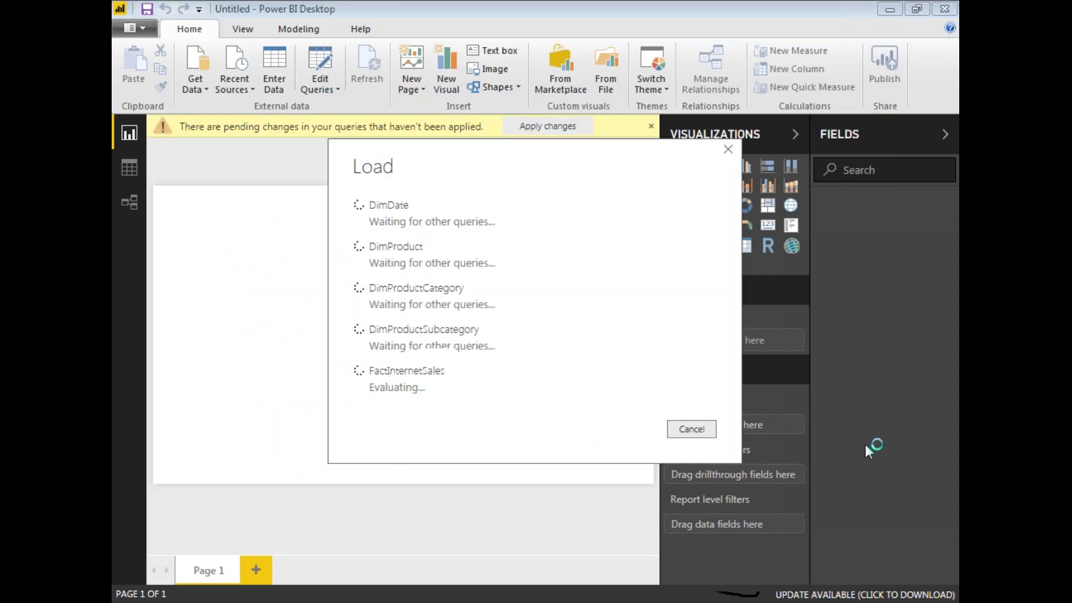
pyautogui.moveTo(379, 151)
pyautogui.mouseDown()
pyautogui.moveTo(318, 203)
pyautogui.moveTo(572, 412)
pyautogui.mouseUp()
pyautogui.moveTo(477, 196)
pyautogui.mouseDown()
pyautogui.moveTo(378, 152)
pyautogui.moveTo(550, 195)
pyautogui.mouseUp()
pyautogui.moveTo(594, 403); pyautogui.dragTo(543, 465)
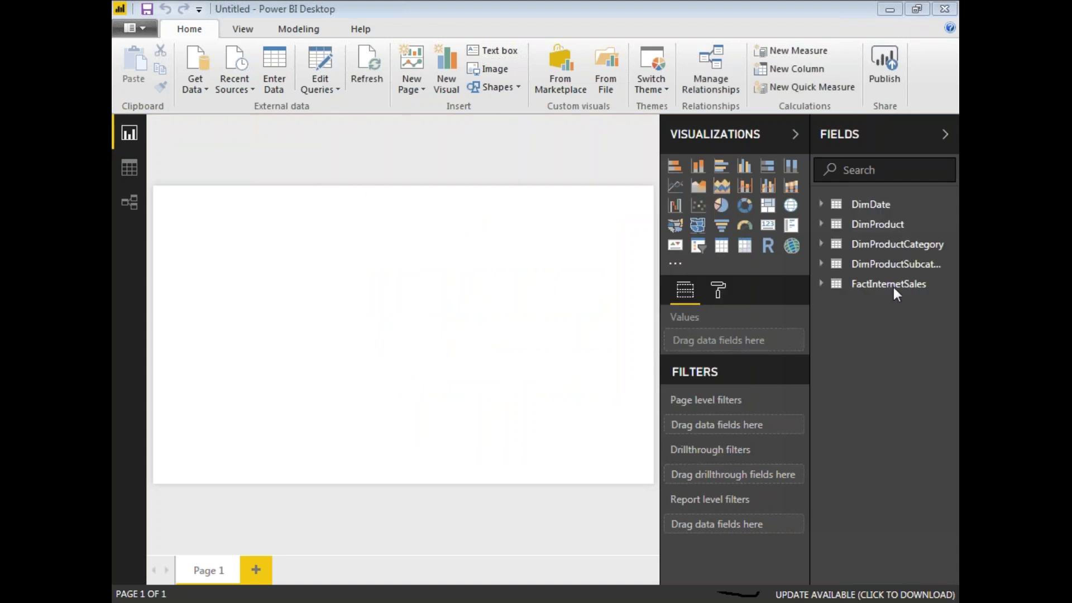
pyautogui.click(835, 535)
pyautogui.moveTo(819, 115)
pyautogui.mouseDown()
pyautogui.moveTo(802, 229)
pyautogui.moveTo(854, 281)
pyautogui.moveTo(901, 290)
pyautogui.moveTo(941, 258)
pyautogui.moveTo(905, 164)
pyautogui.moveTo(797, 133)
pyautogui.mouseUp()
pyautogui.press('Escape')
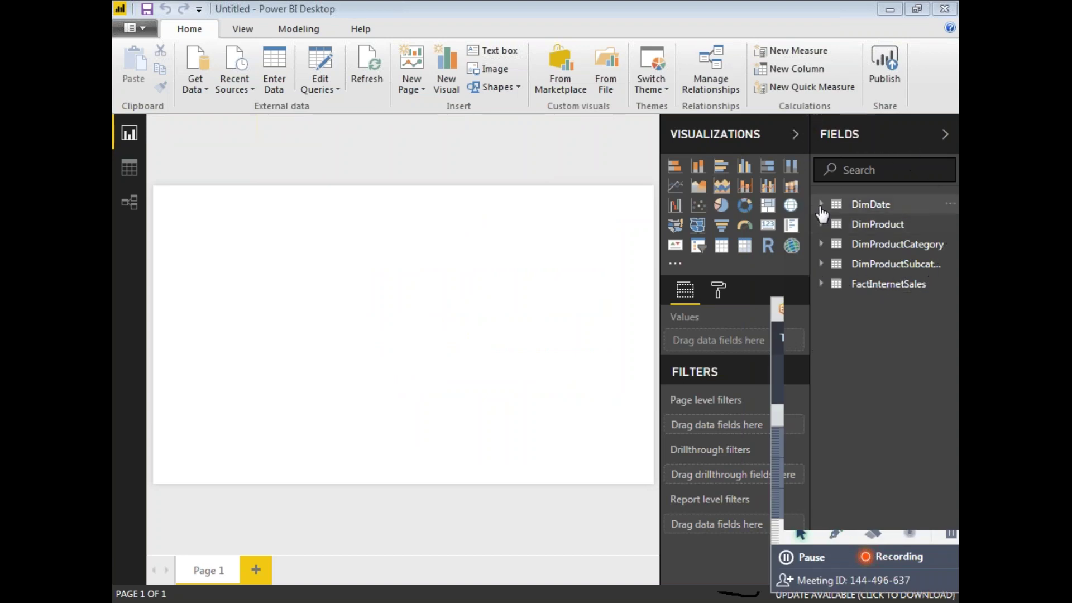
pyautogui.click(821, 207)
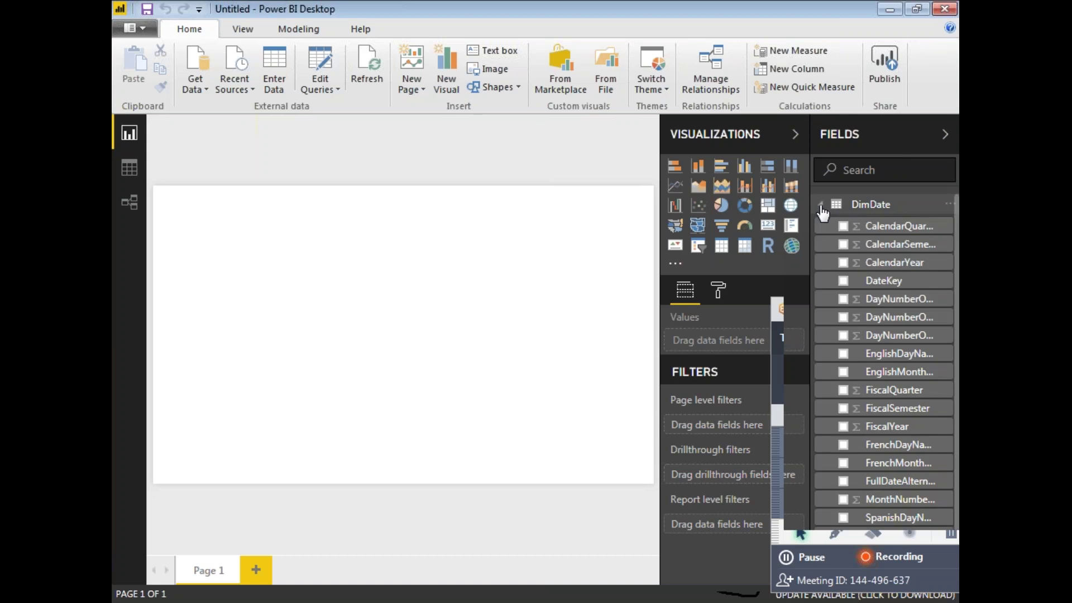
pyautogui.click(821, 207)
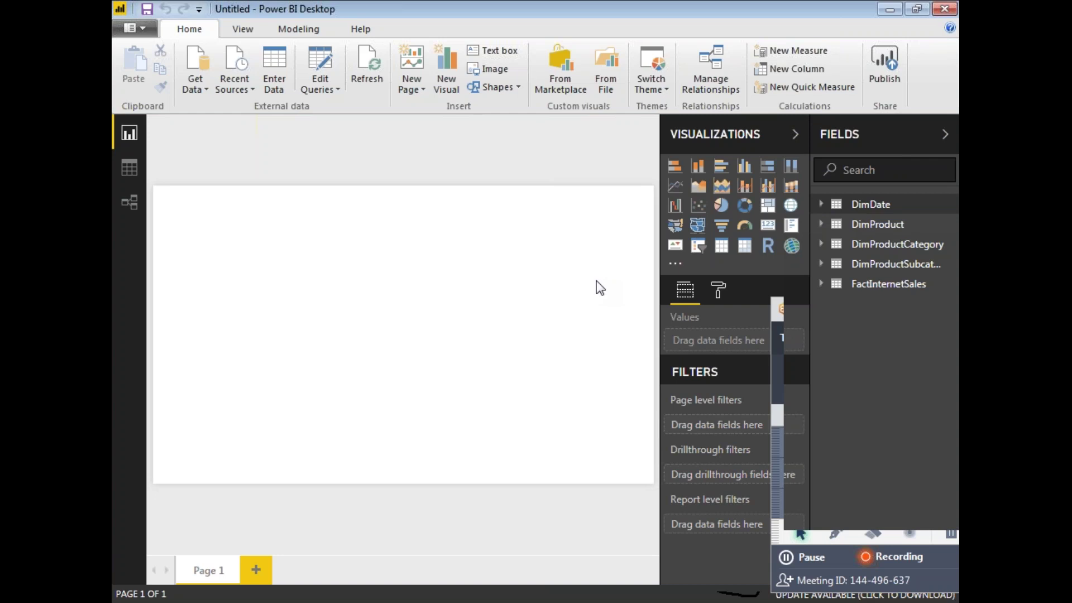
pyautogui.click(836, 536)
pyautogui.moveTo(246, 169)
pyautogui.mouseDown()
pyautogui.moveTo(211, 175)
pyautogui.moveTo(230, 504)
pyautogui.moveTo(593, 231)
pyautogui.moveTo(263, 172)
pyautogui.mouseUp()
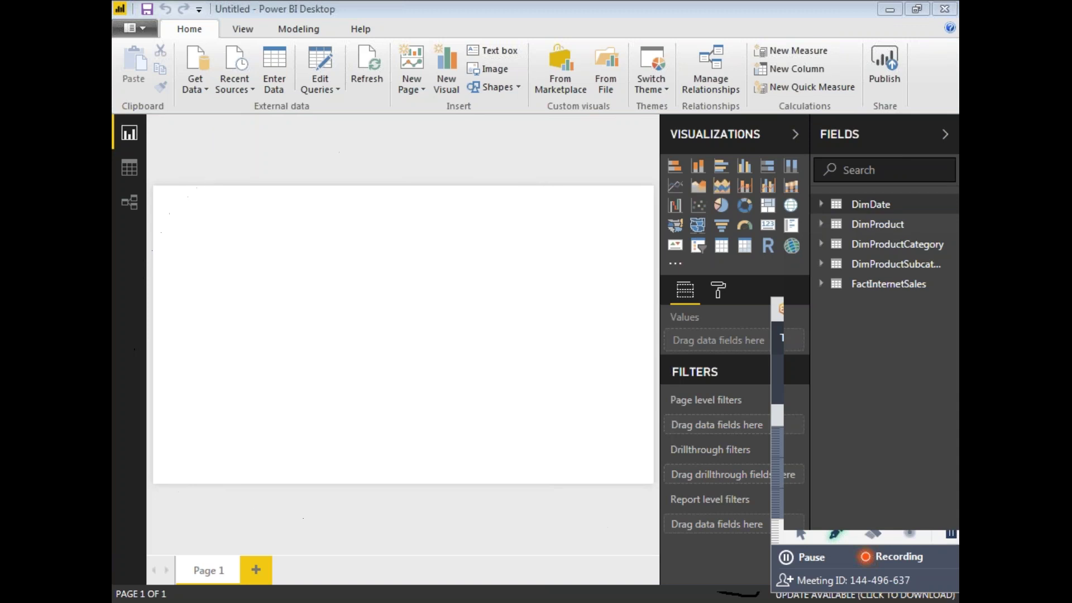
# Add a slicer to the report page based on the English product category name from DimProductCategory
pyautogui.press('Escape')
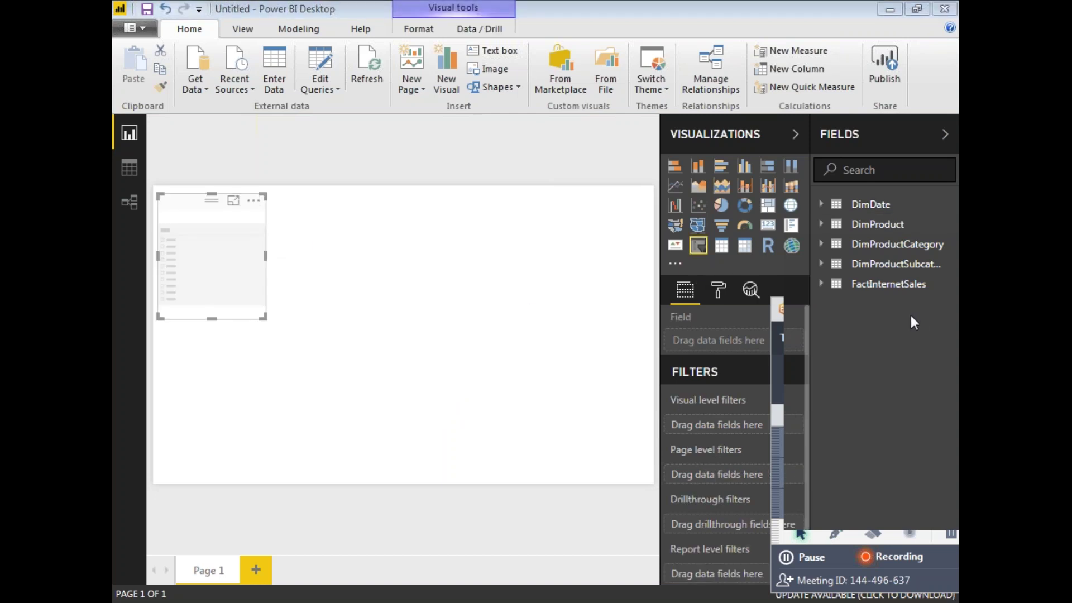
pyautogui.click(823, 246)
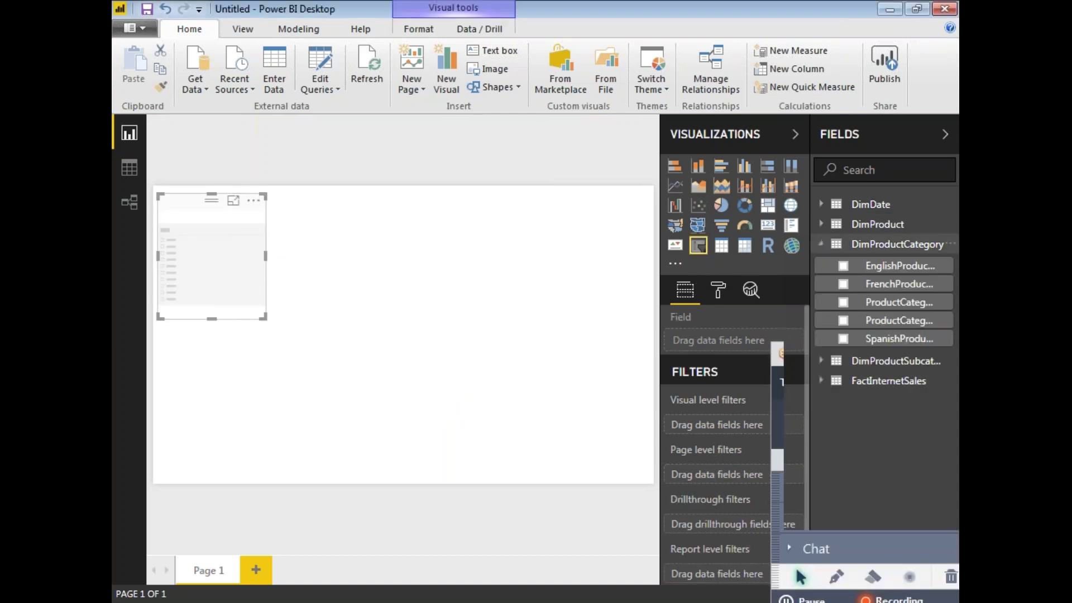
pyautogui.click(844, 270)
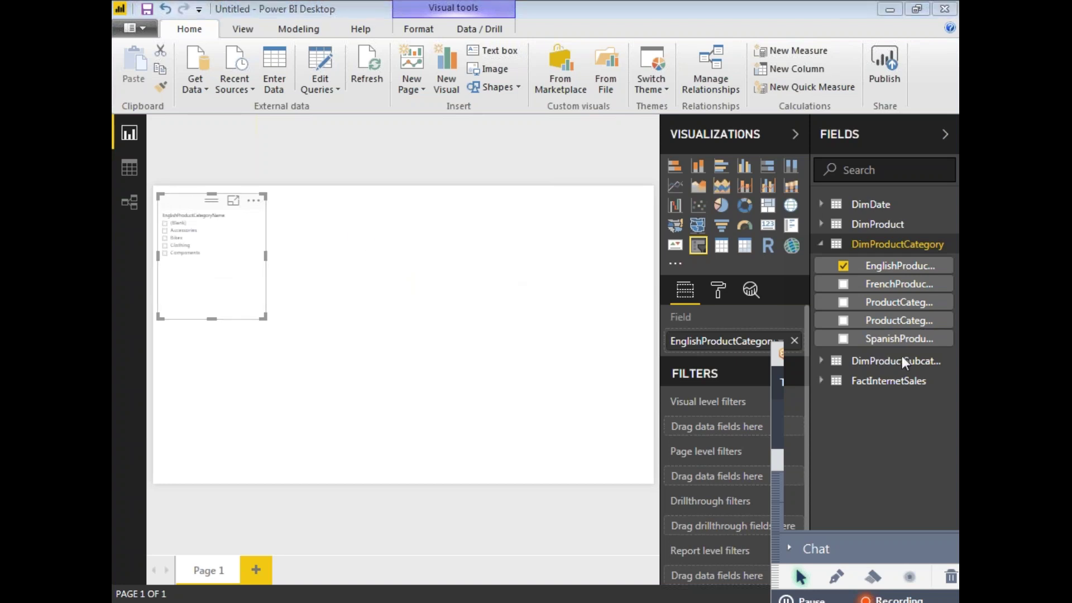
# Set the text size of the category slicer's items to 16
pyautogui.click(718, 290)
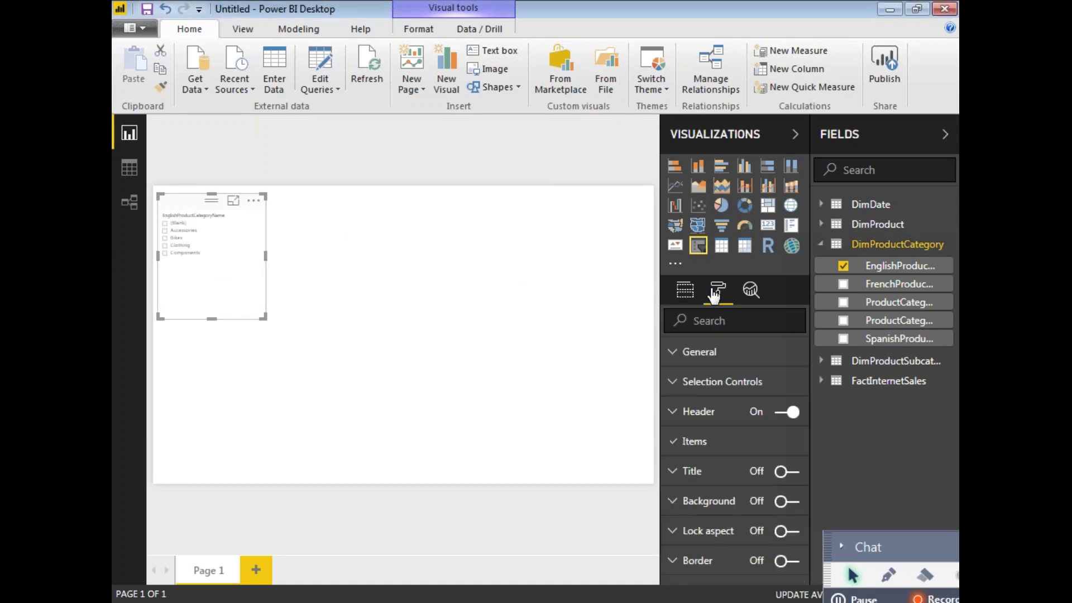
pyautogui.click(673, 447)
pyautogui.scroll(-3, 765, 505)
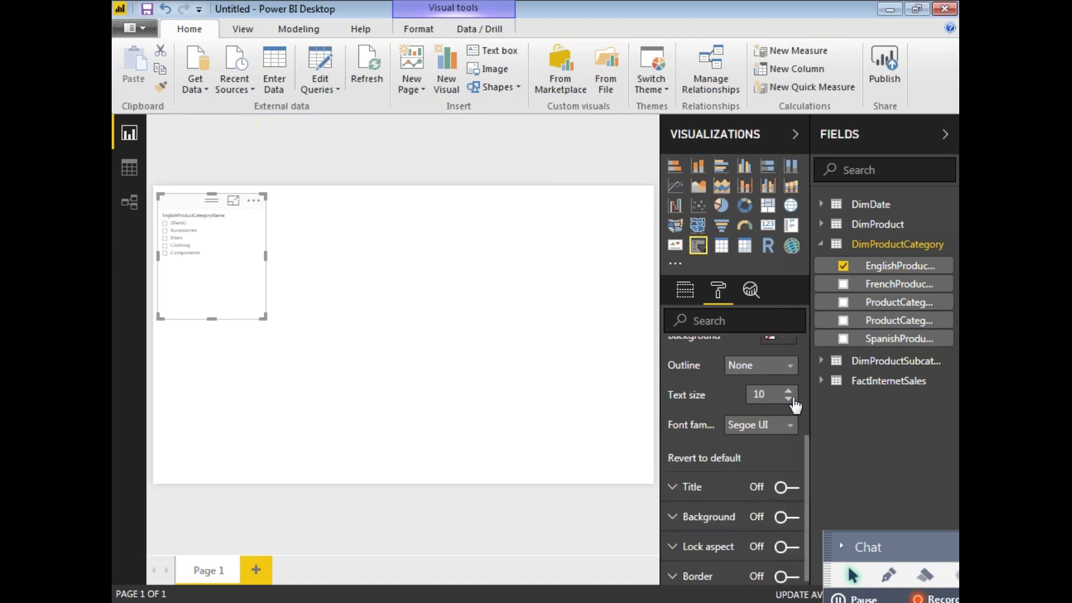
pyautogui.click(788, 393)
pyautogui.click(787, 392)
pyautogui.click(788, 392)
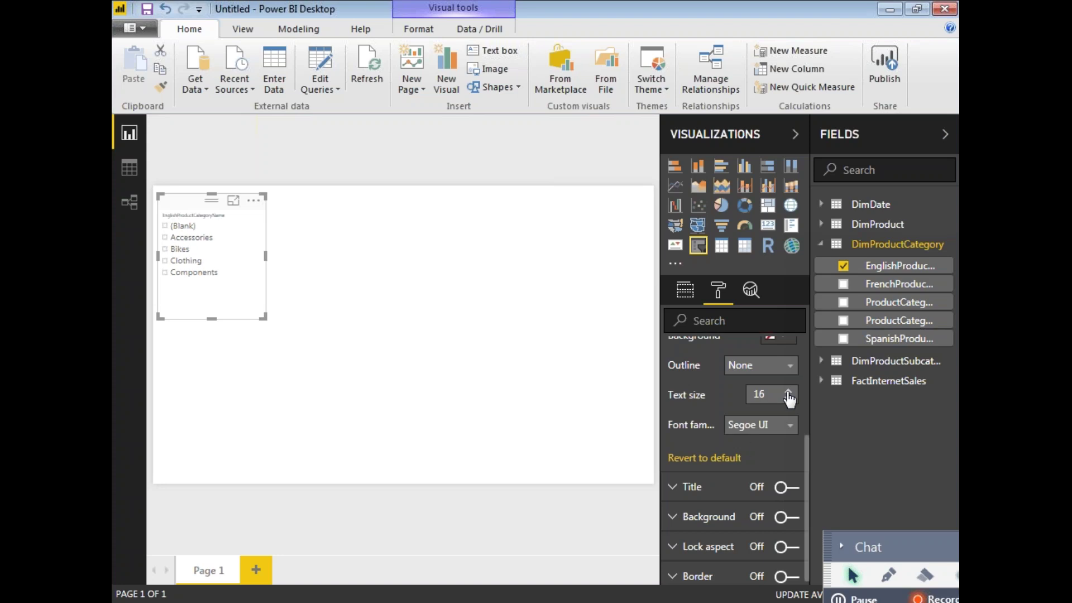
# Turn off the category slicer's header and deselect the slicer
pyautogui.scroll(3, 748, 445)
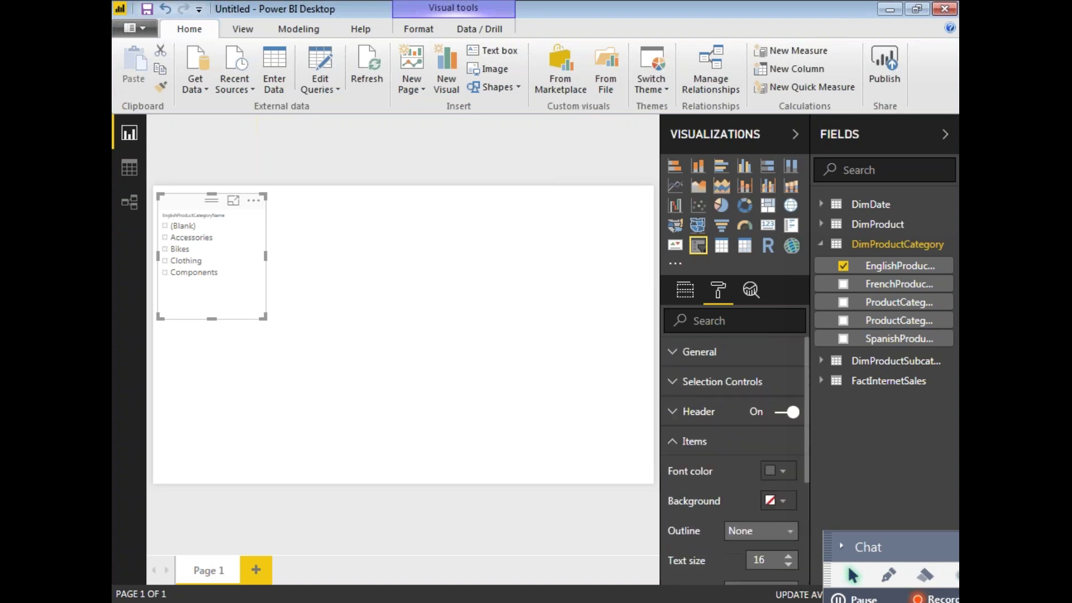
pyautogui.click(781, 413)
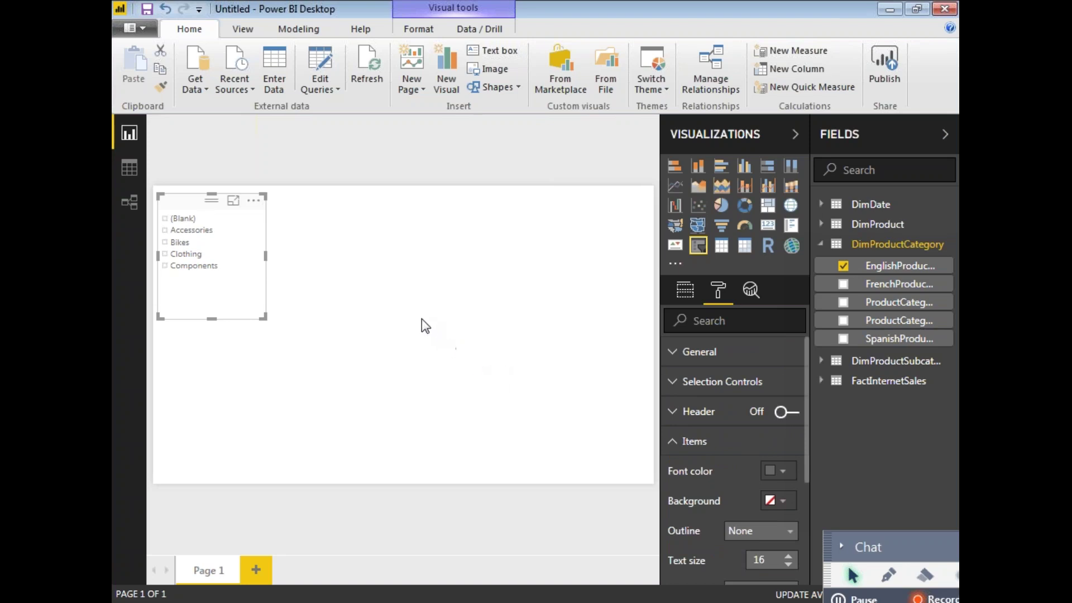
pyautogui.click(386, 304)
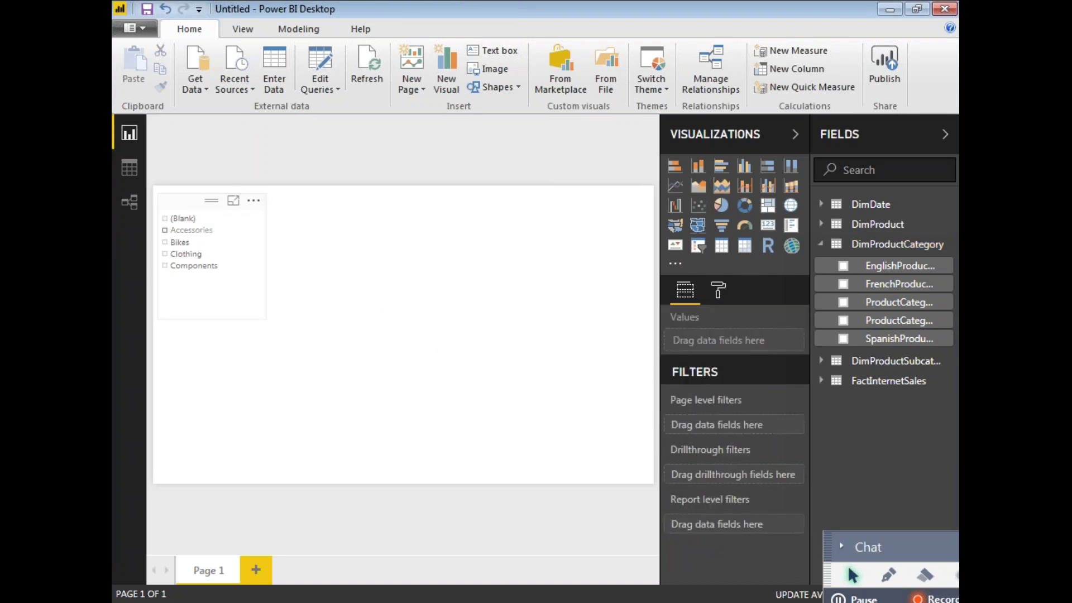
# View the category slicer in focus mode and return to the report page
pyautogui.click(253, 201)
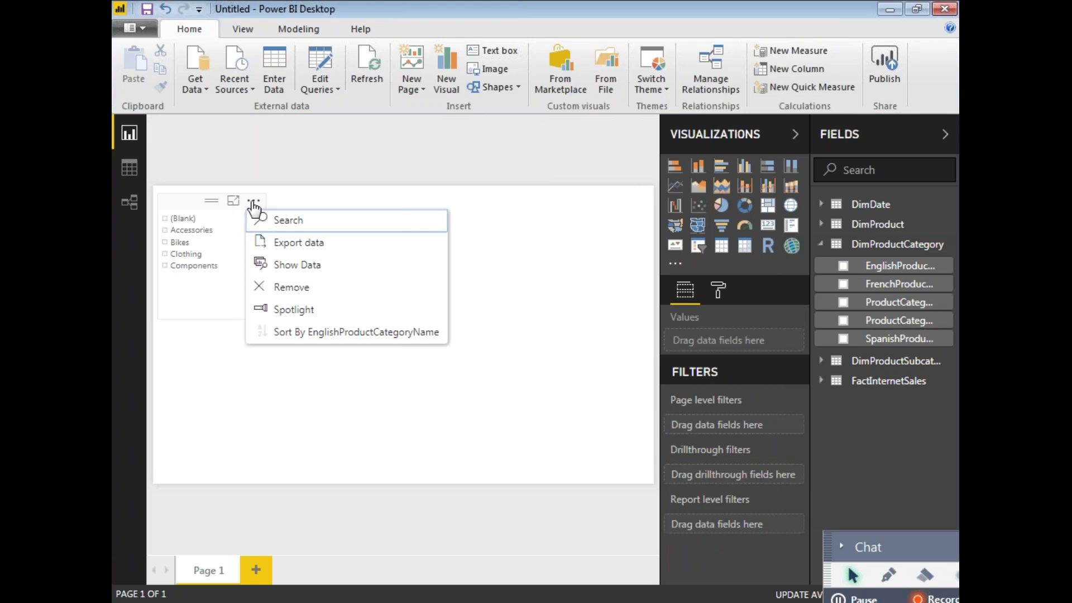
pyautogui.click(201, 203)
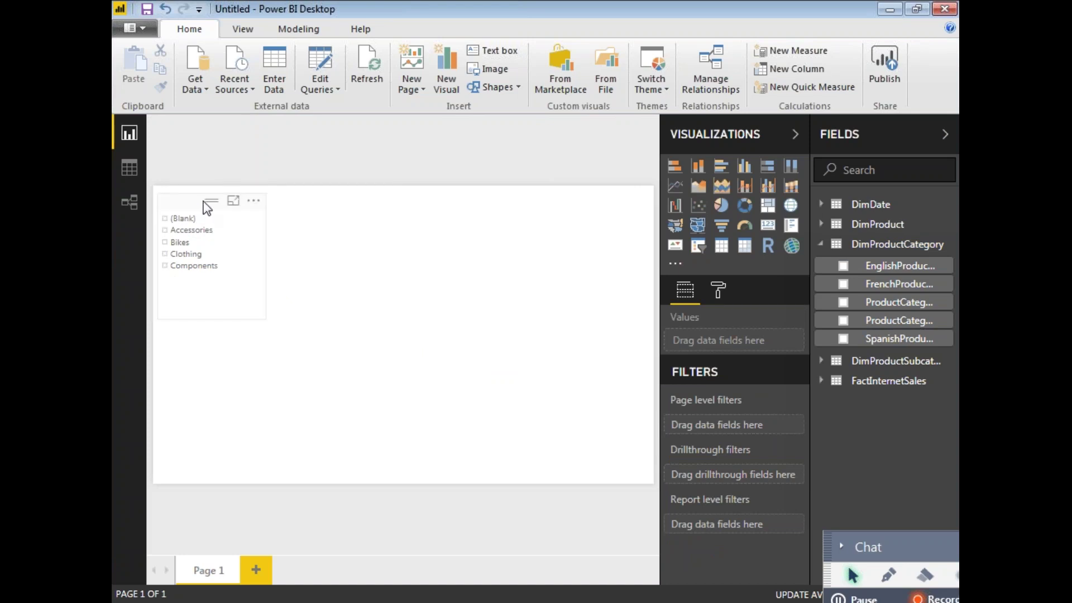
pyautogui.click(233, 201)
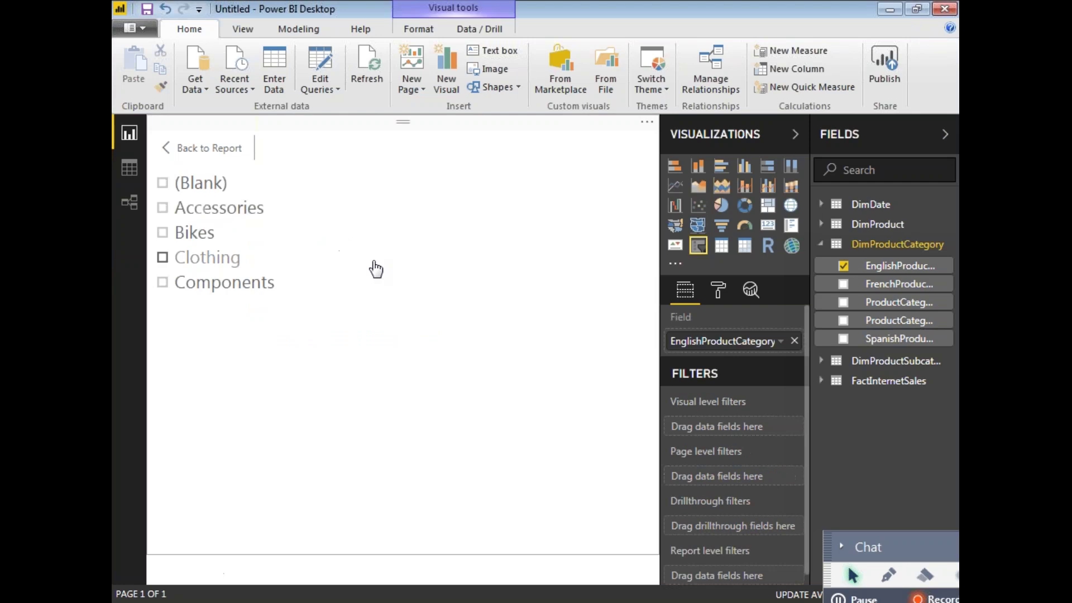
pyautogui.click(210, 149)
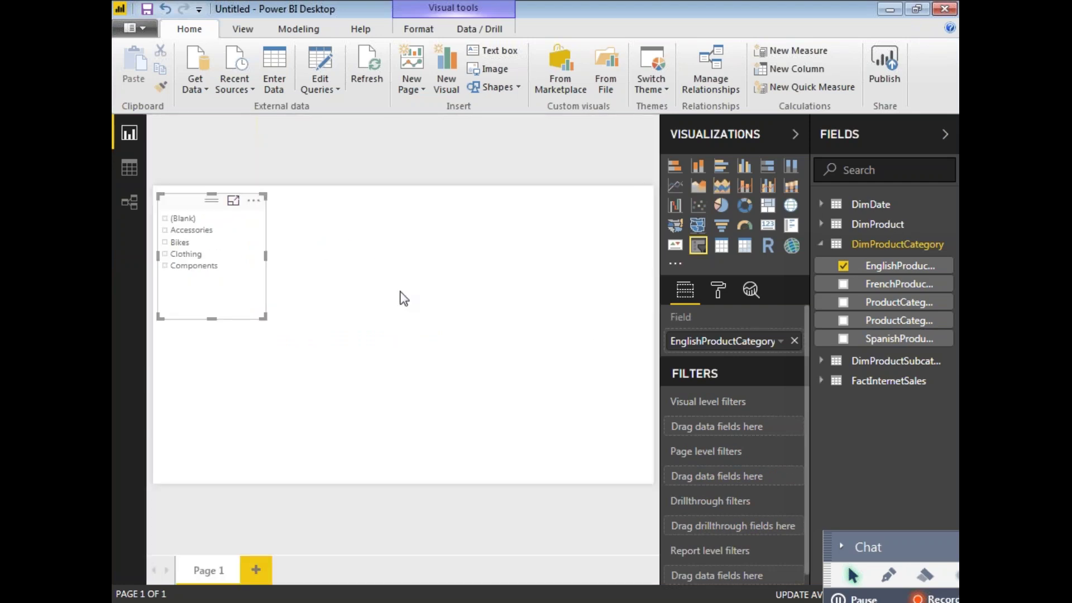
# Examine the category slicer's Items, Selection Controls and General formatting settings
pyautogui.click(718, 291)
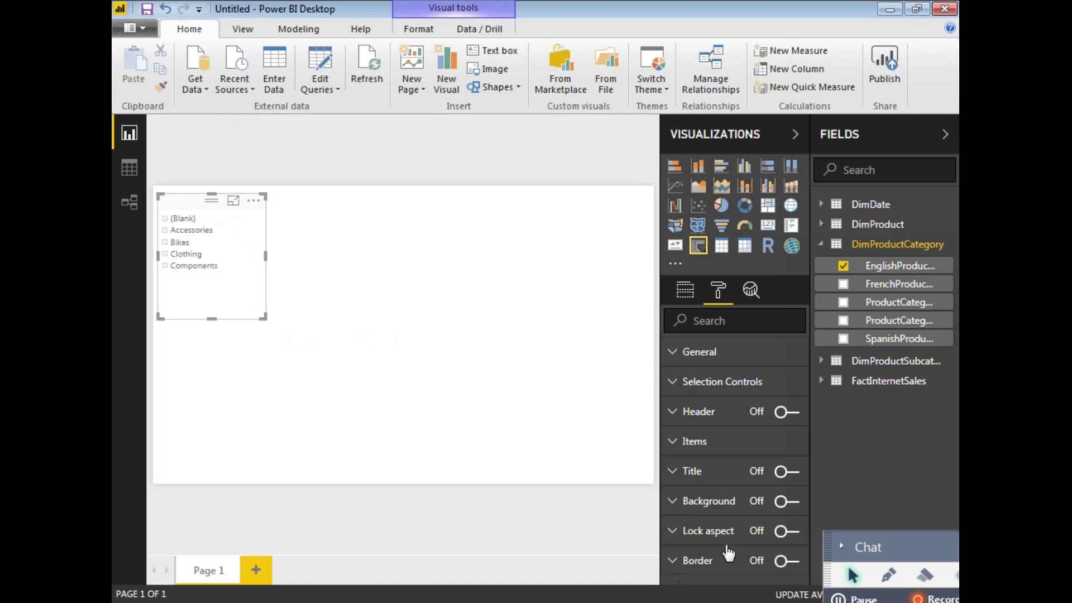
pyautogui.click(672, 446)
pyautogui.scroll(-2, 711, 466)
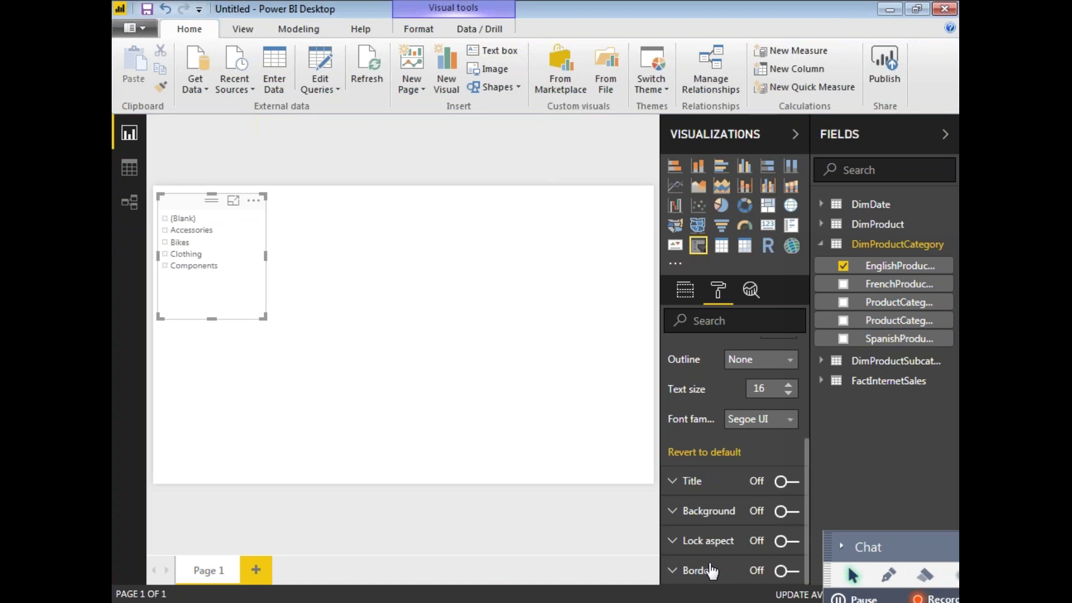
pyautogui.scroll(5, 711, 572)
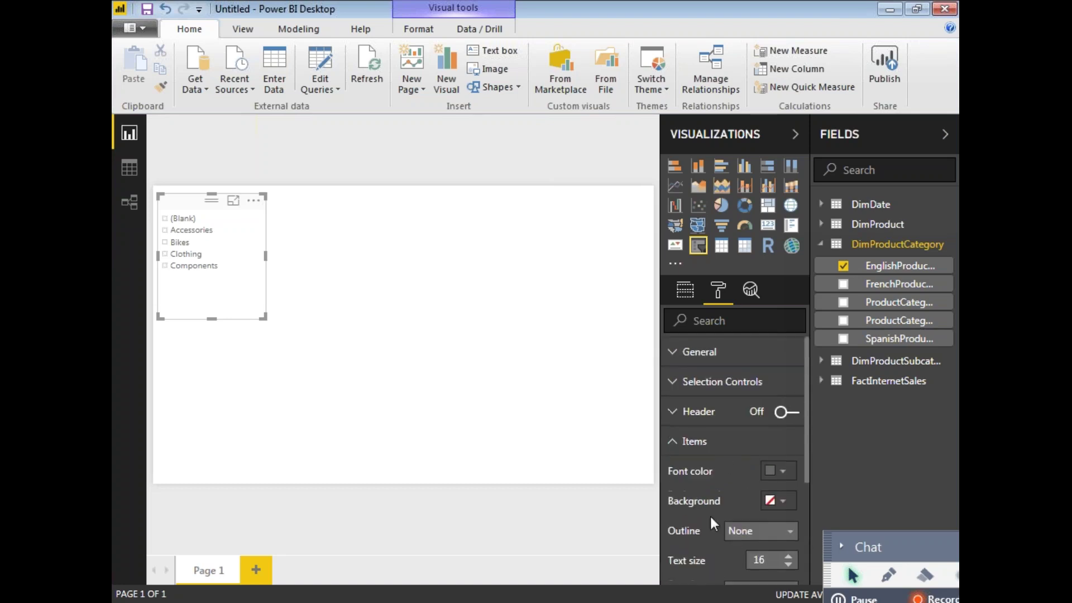
pyautogui.click(672, 384)
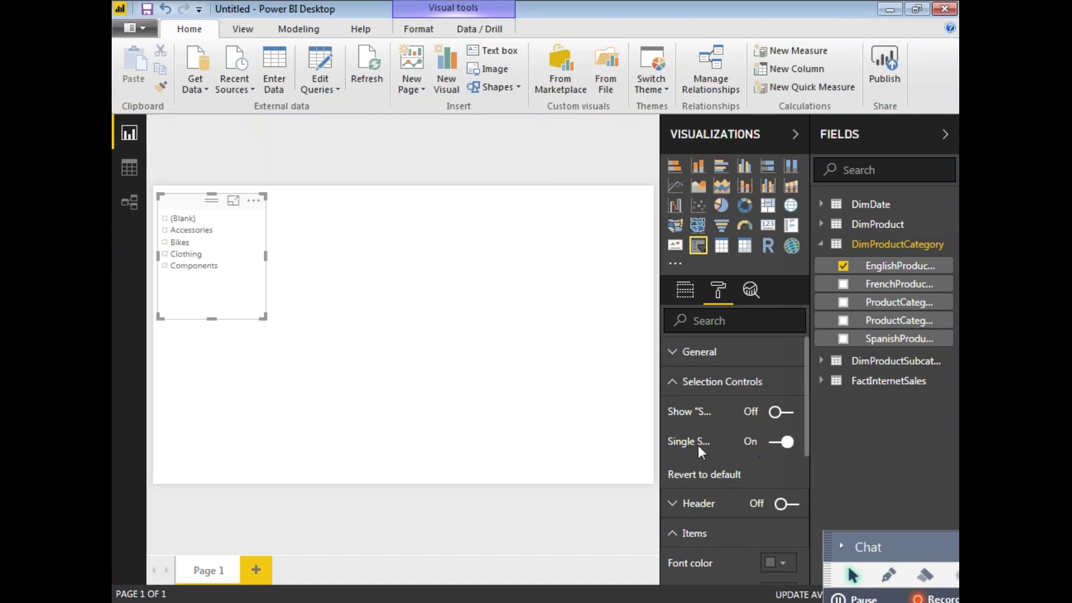
pyautogui.click(672, 383)
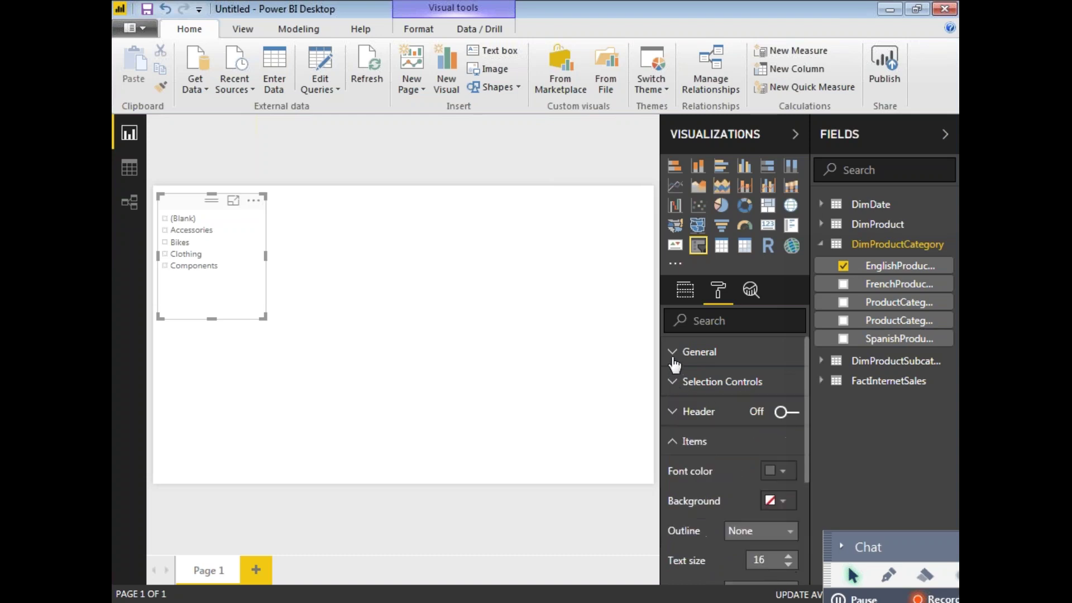
pyautogui.click(674, 356)
pyautogui.scroll(-3, 684, 461)
pyautogui.scroll(-5, 684, 461)
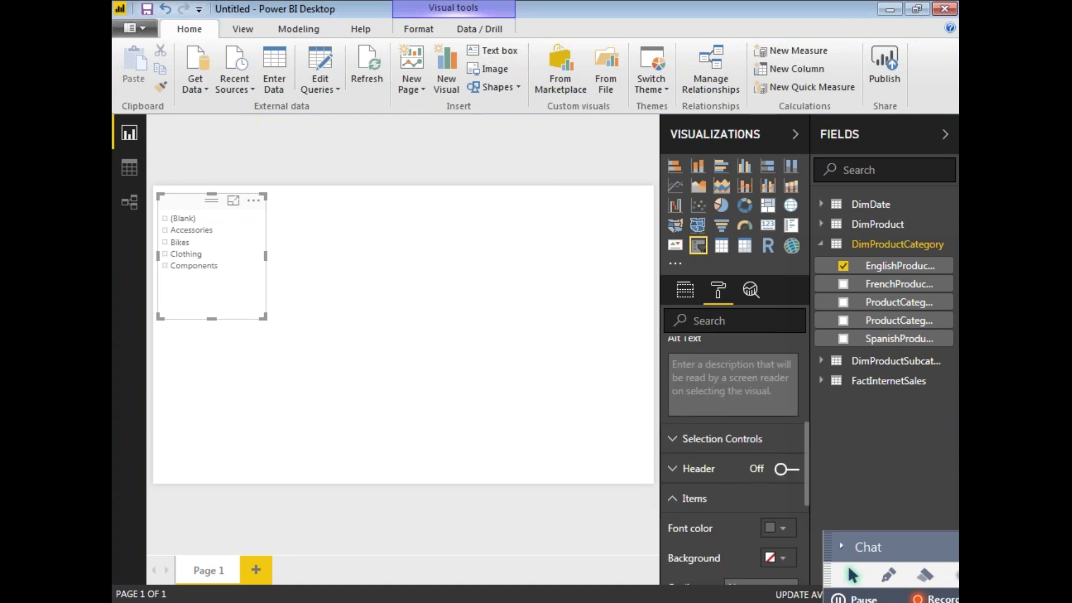
pyautogui.scroll(-7, 726, 446)
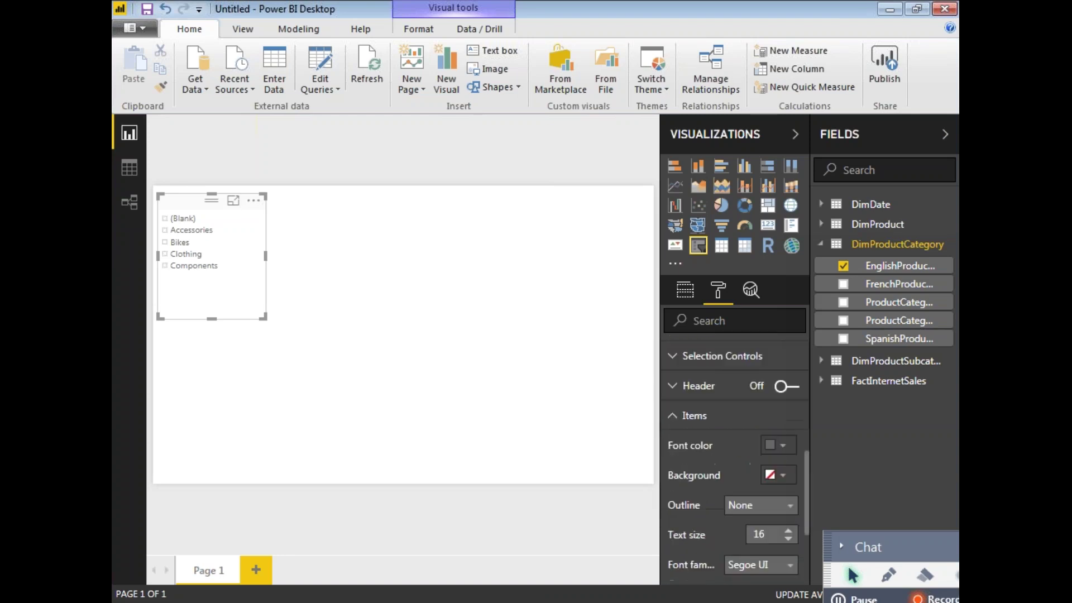
pyautogui.click(212, 204)
pyautogui.click(212, 204)
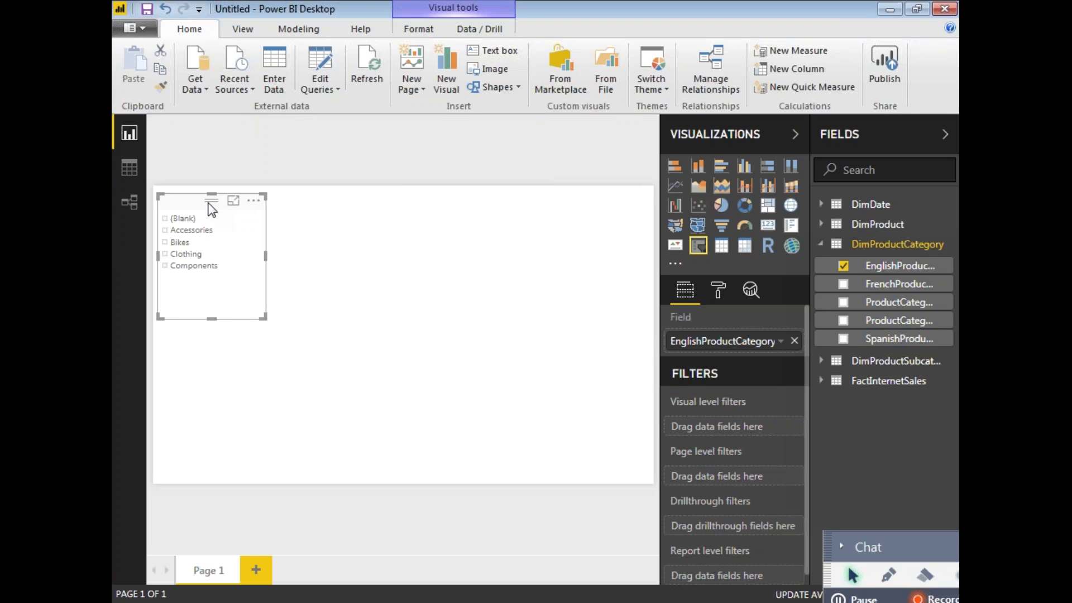
pyautogui.click(252, 200)
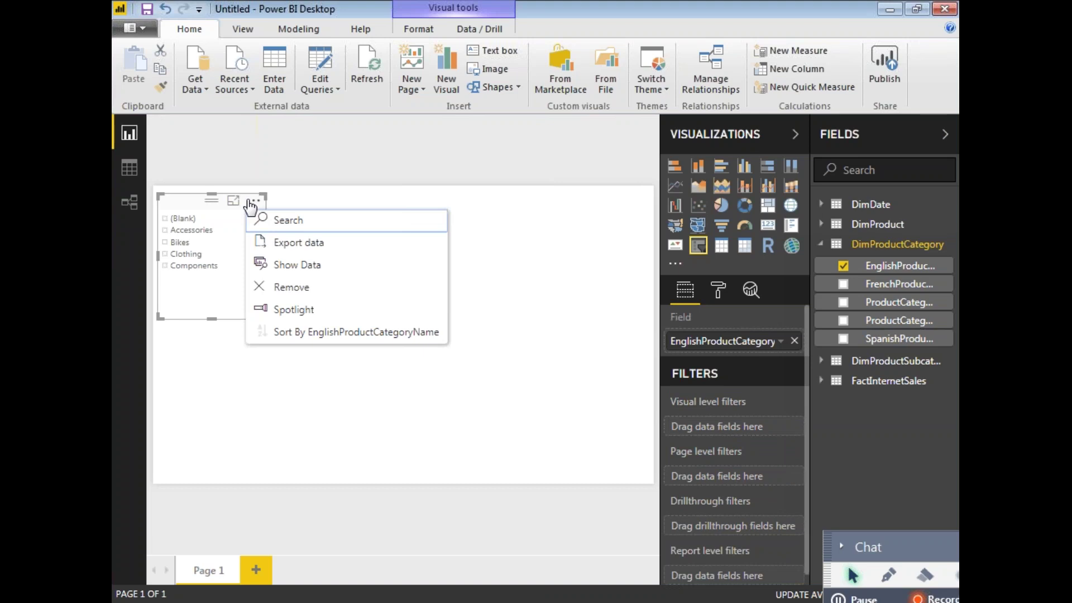
pyautogui.click(311, 380)
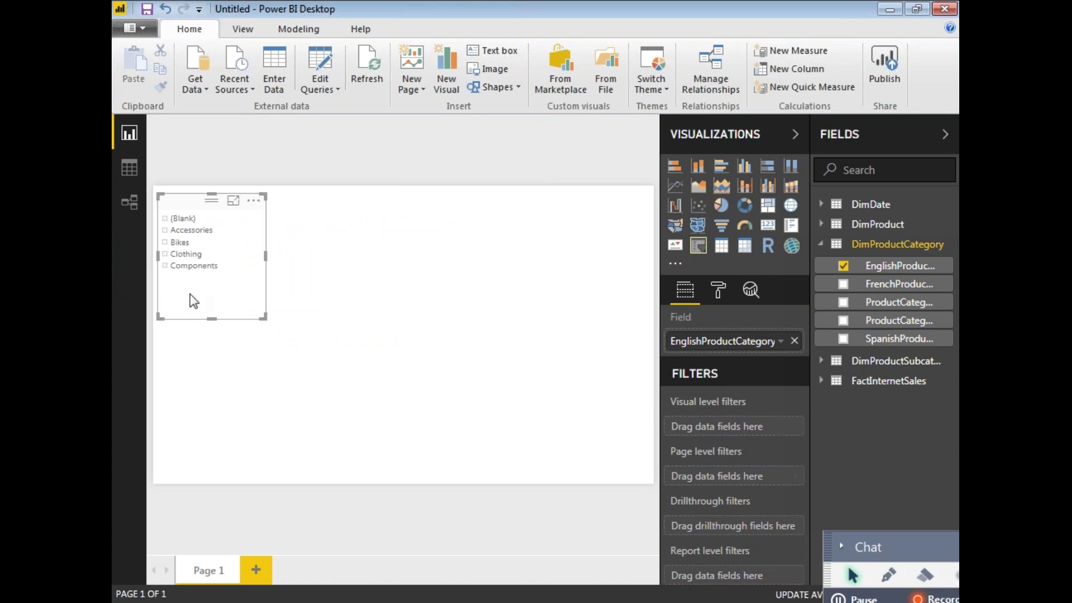
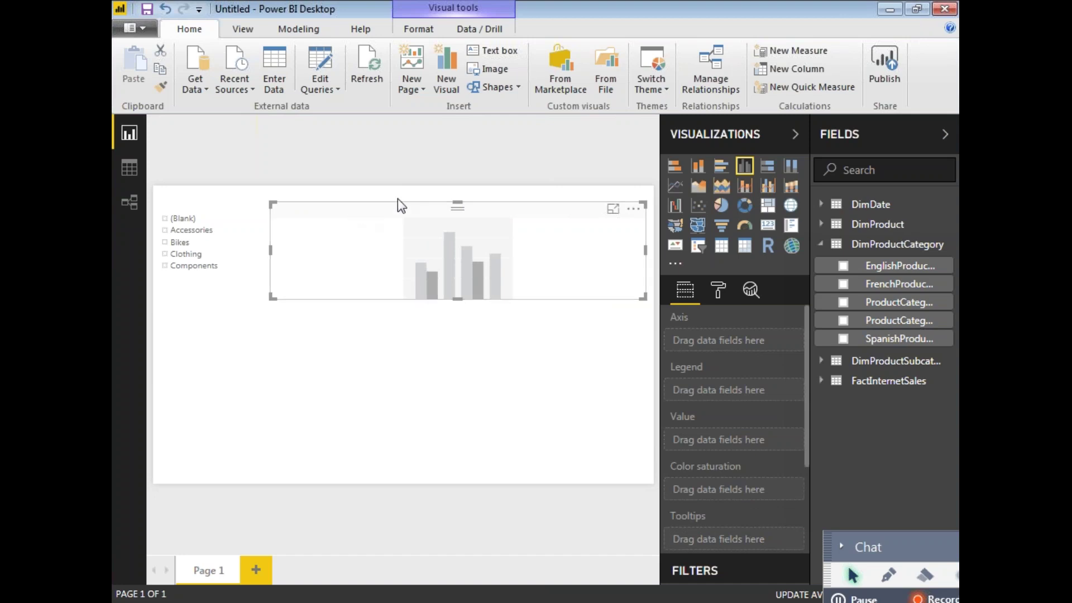
pyautogui.moveTo(456, 204); pyautogui.dragTo(449, 192)
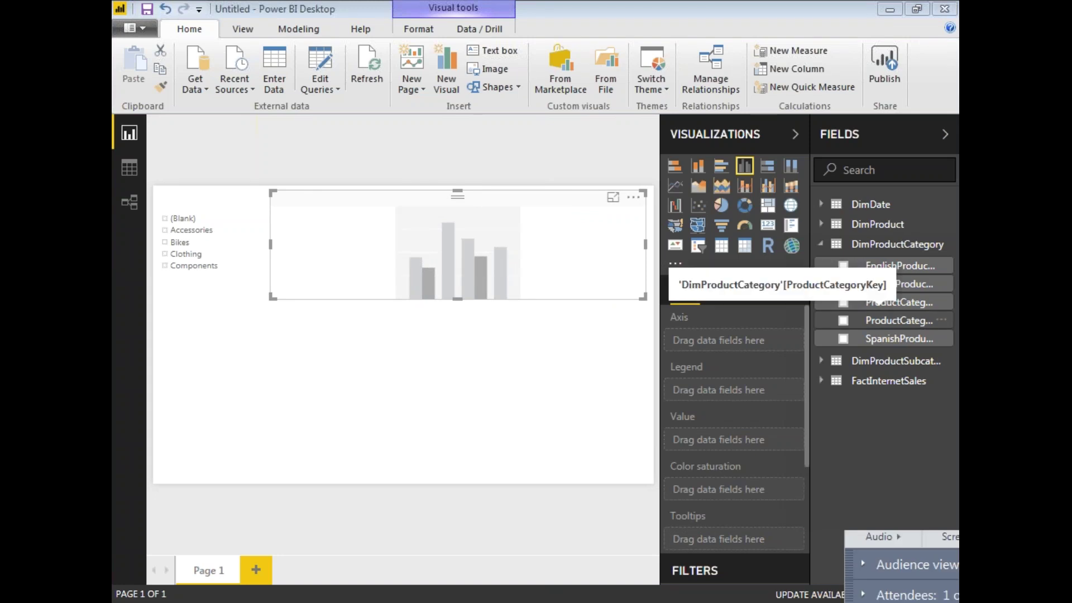
pyautogui.click(822, 204)
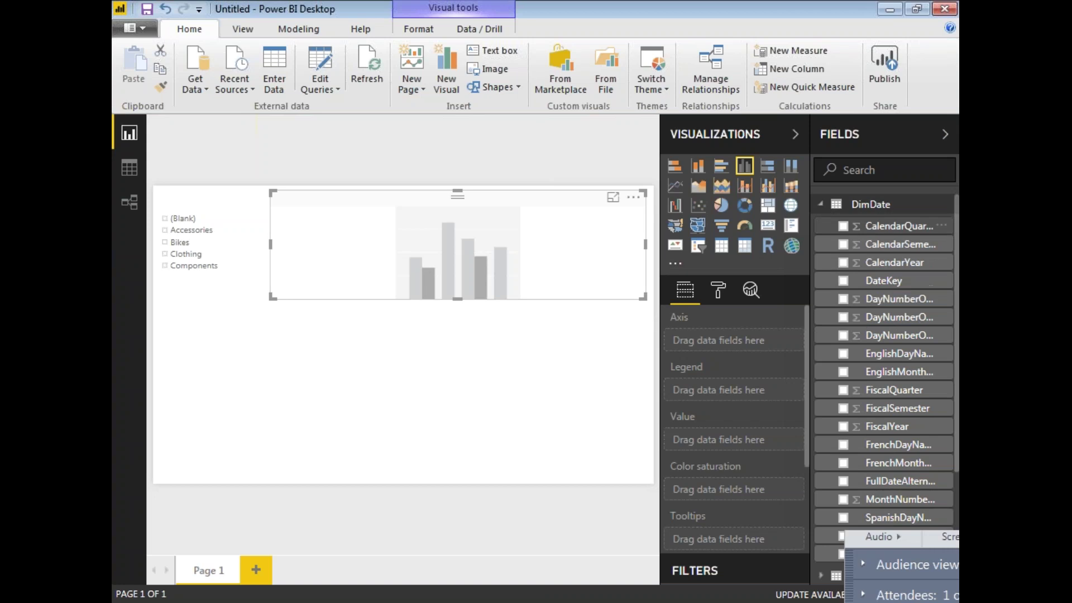
pyautogui.click(842, 262)
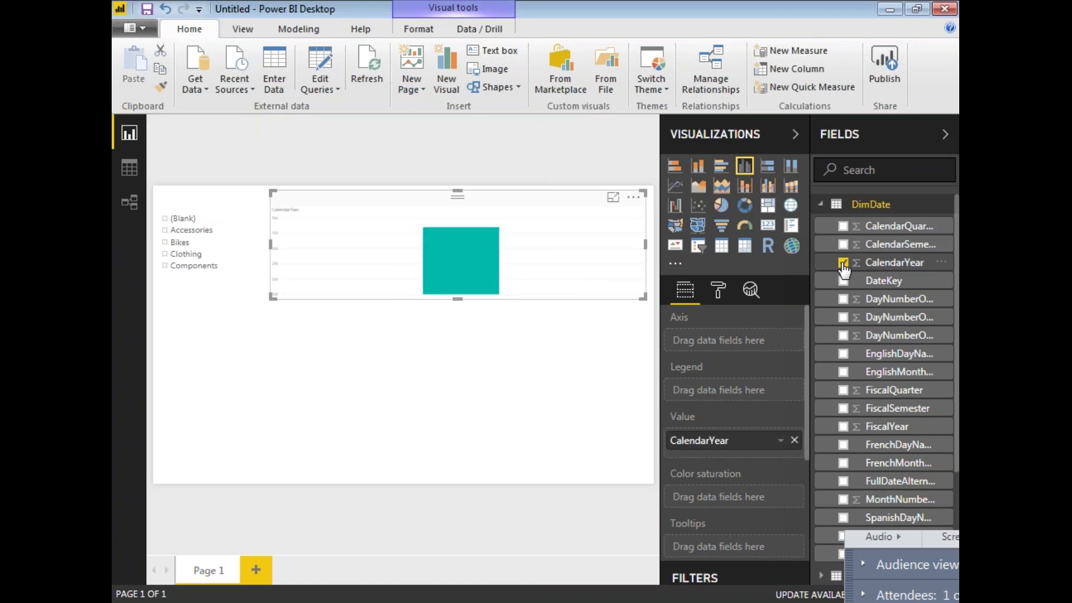
pyautogui.click(795, 441)
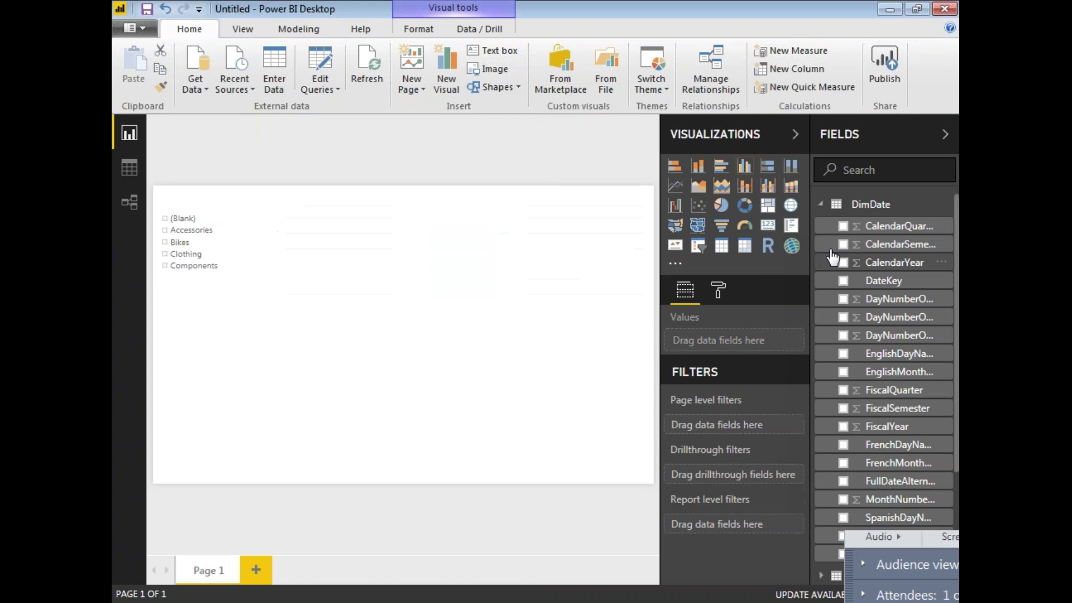
pyautogui.click(822, 205)
pyautogui.click(821, 244)
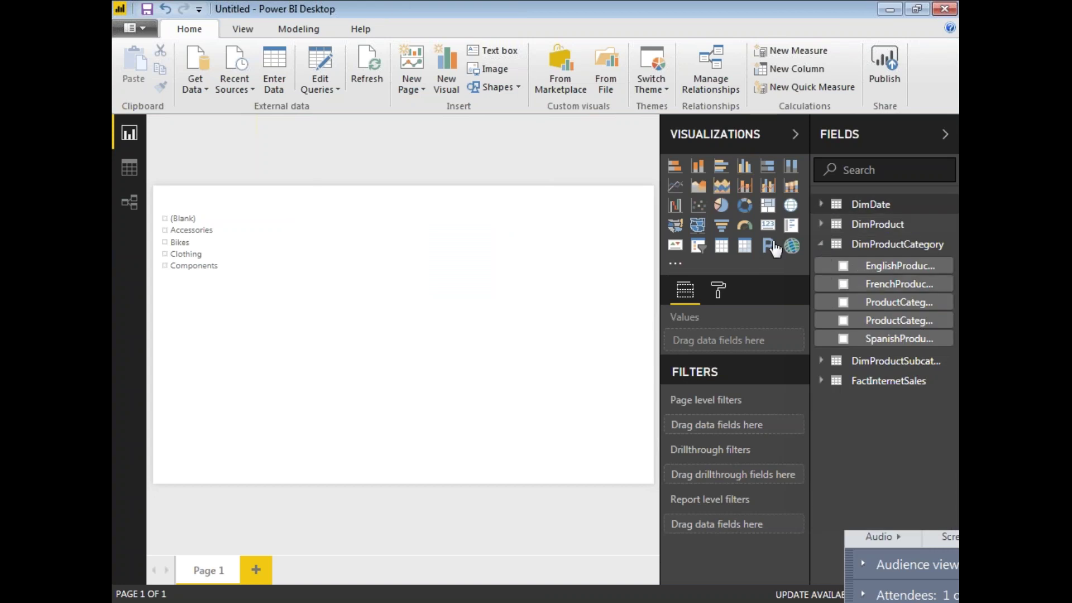
# Add a clustered column chart beside the category slicer and widen it across the upper part of the report page
pyautogui.click(736, 166)
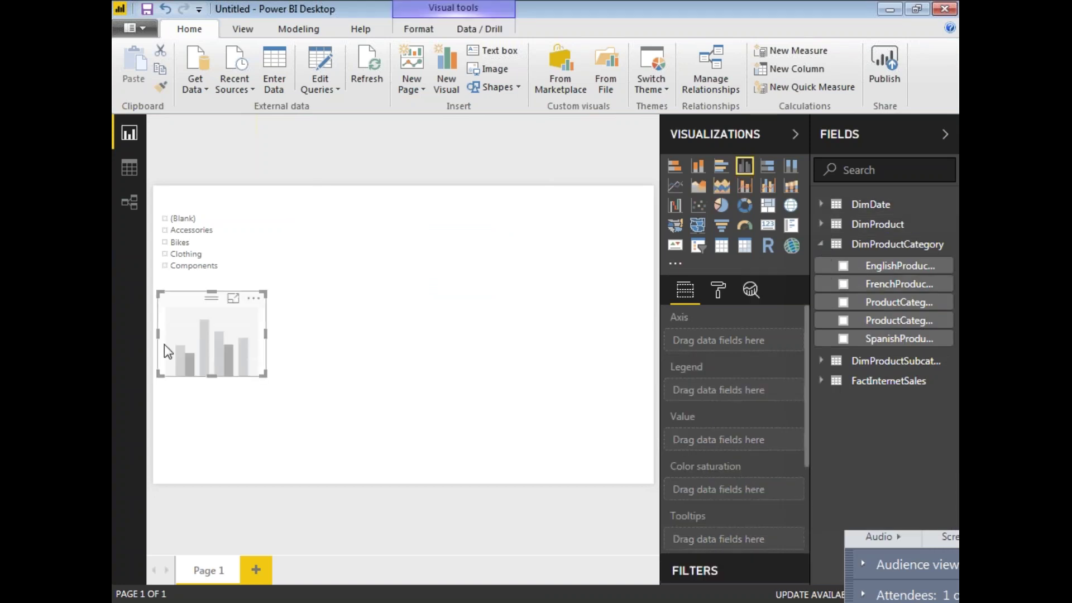
pyautogui.moveTo(186, 299); pyautogui.dragTo(322, 197)
pyautogui.moveTo(402, 272); pyautogui.dragTo(637, 297)
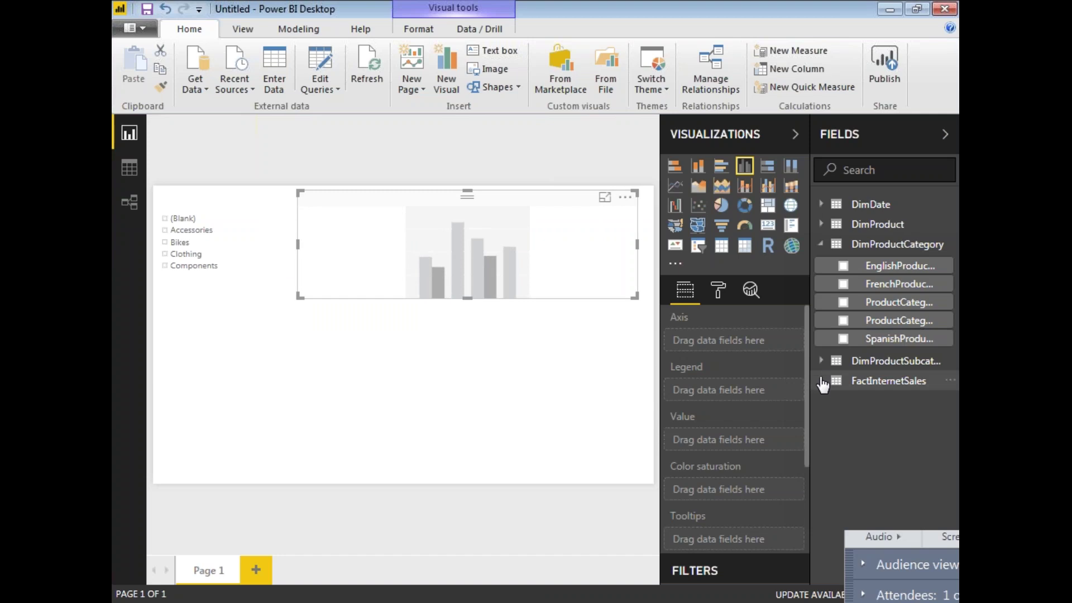
# Add SalesAmount from FactInternetSales as the value of the column chart
pyautogui.click(853, 379)
pyautogui.scroll(-5, 854, 377)
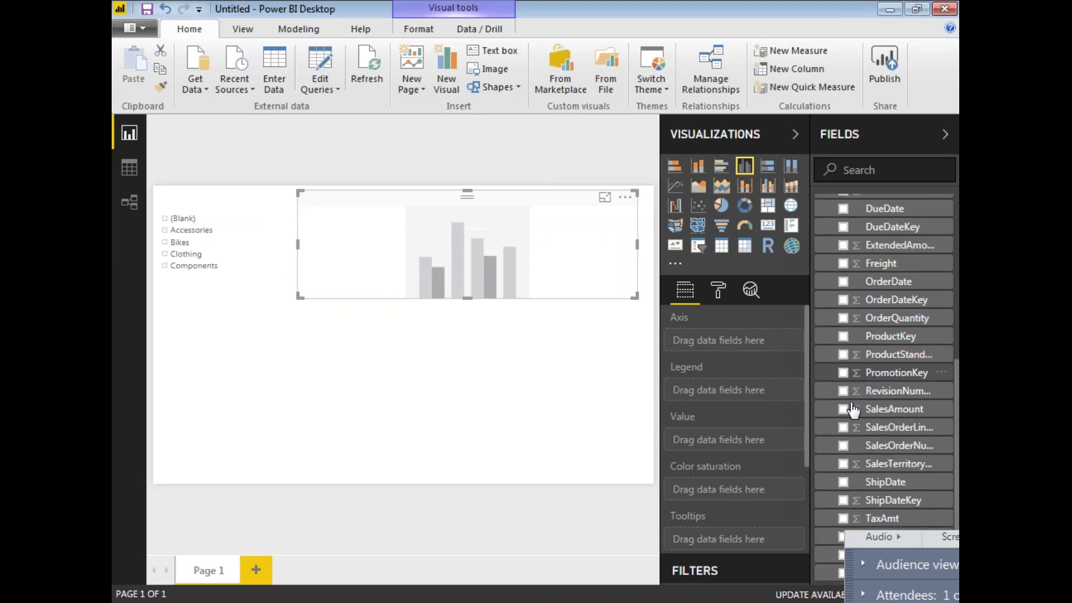
pyautogui.click(866, 408)
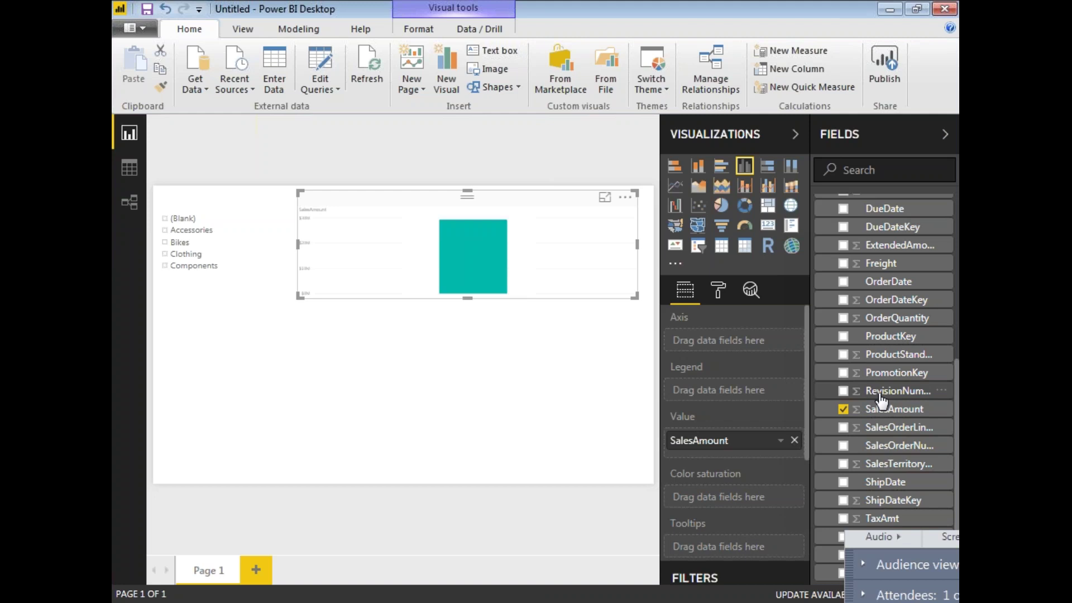
# Add CalendarYear from DimDate to the column chart and assign it to the axis
pyautogui.scroll(5, 882, 401)
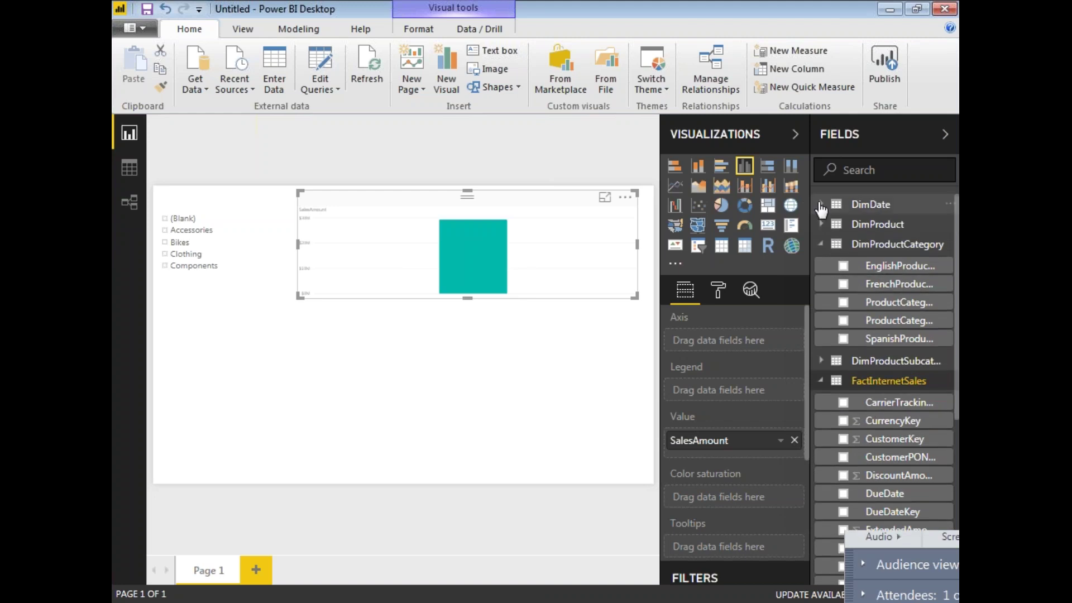
pyautogui.click(822, 205)
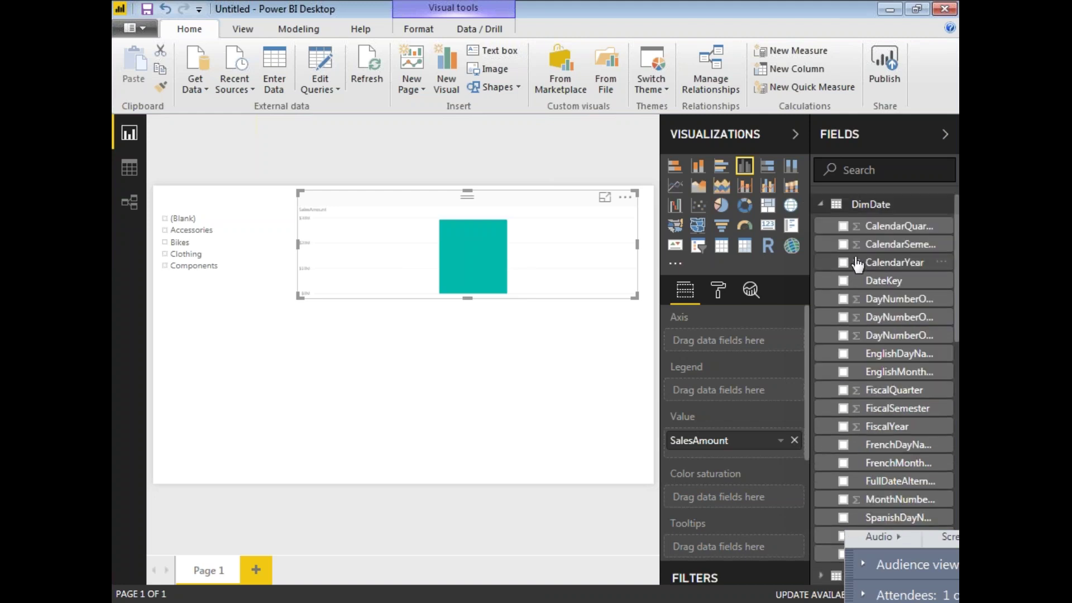
pyautogui.click(843, 226)
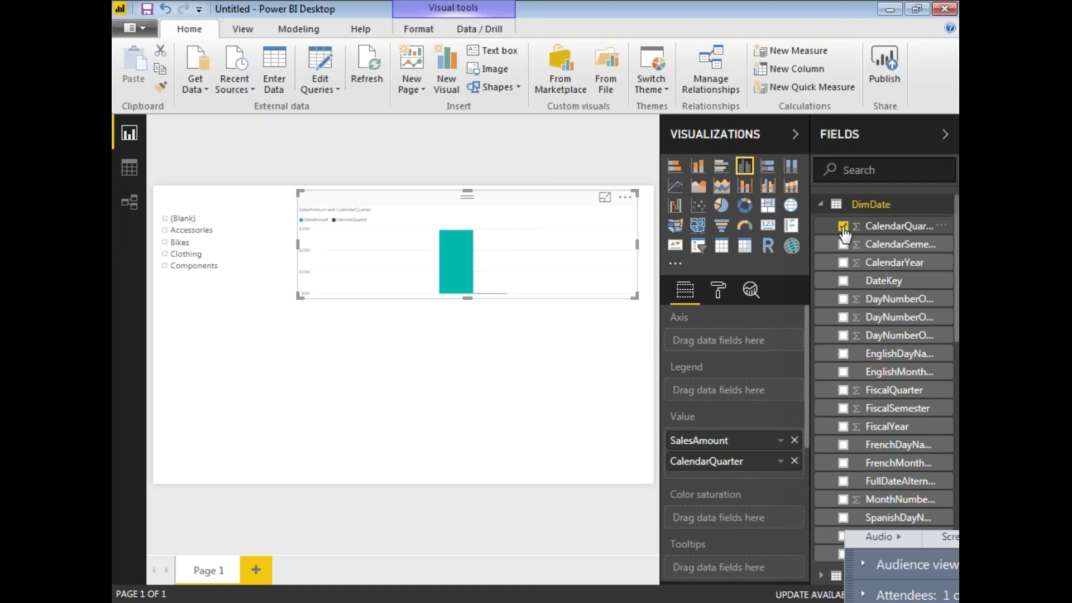
pyautogui.click(843, 226)
pyautogui.click(843, 262)
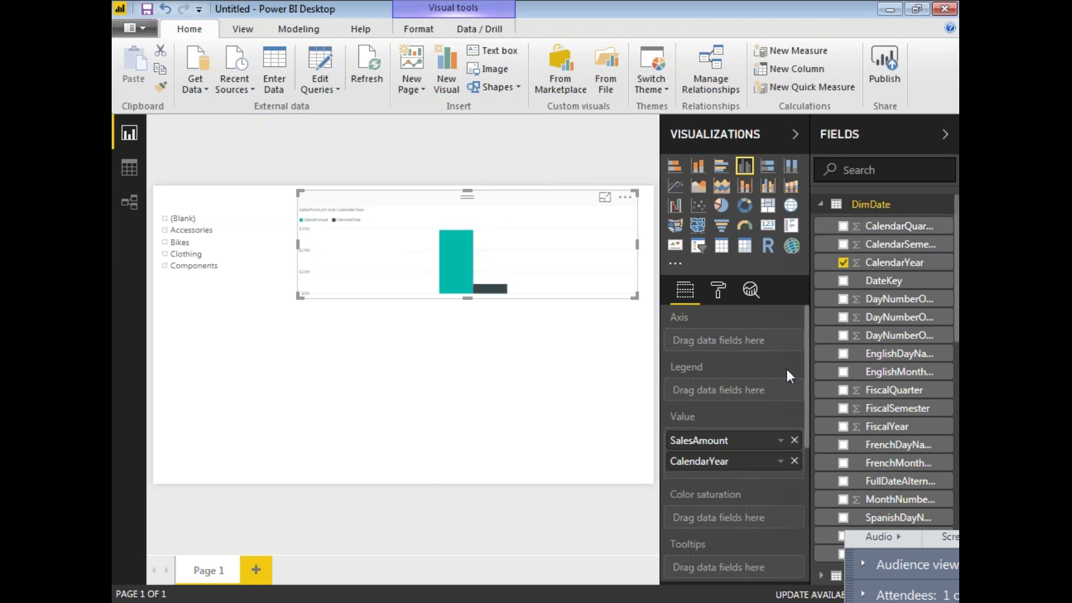
pyautogui.moveTo(735, 462); pyautogui.dragTo(736, 339)
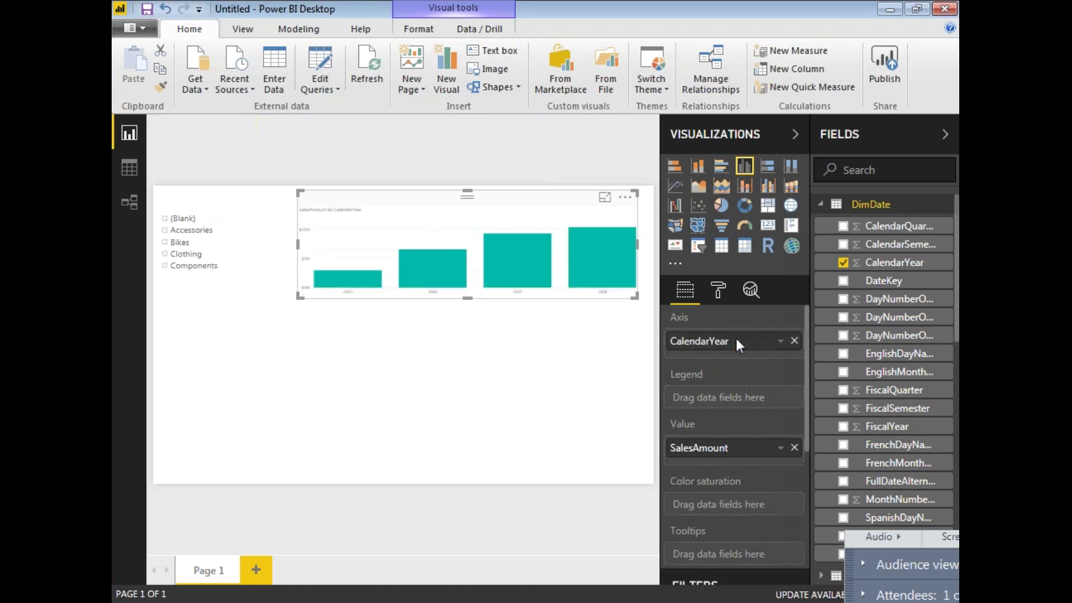
# Deselect the column chart and collapse the Visualizations and Fields panes to enlarge the report page
pyautogui.click(533, 378)
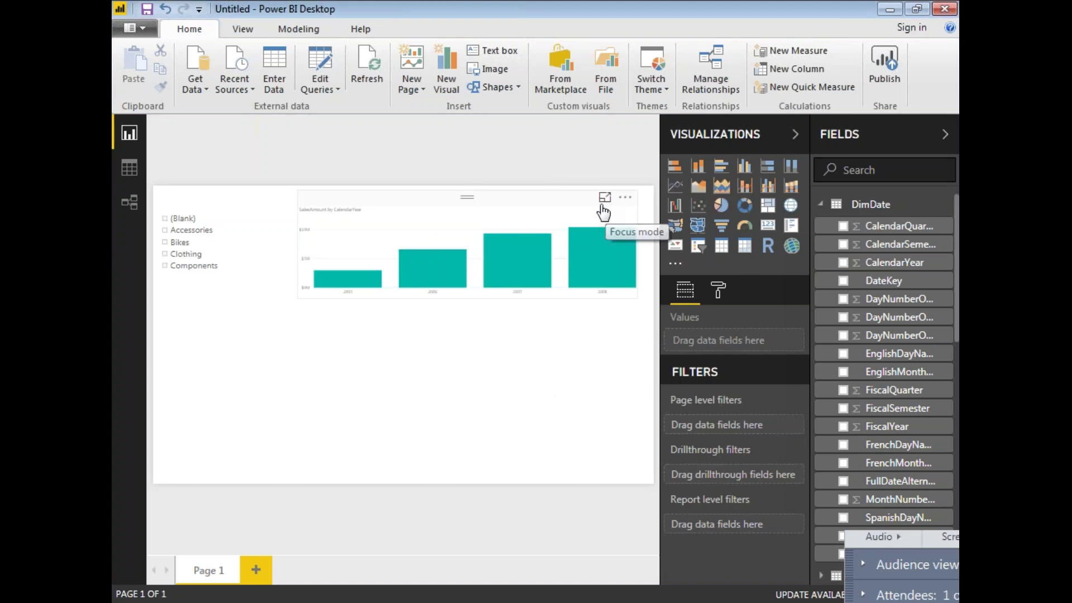
pyautogui.click(795, 135)
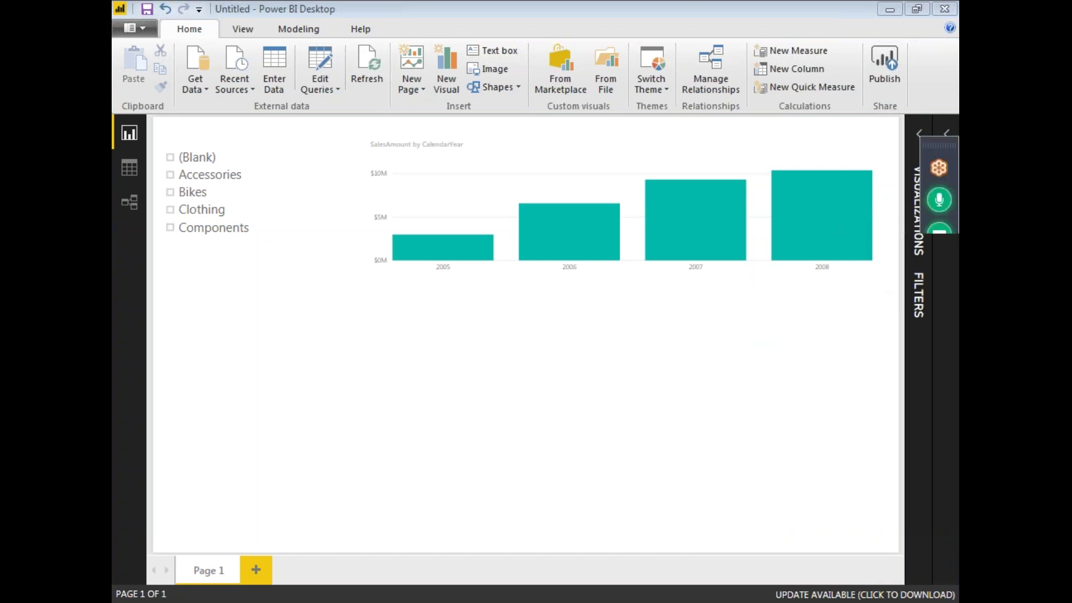
pyautogui.click(906, 211)
pyautogui.moveTo(546, 235)
pyautogui.mouseDown()
pyautogui.moveTo(360, 284)
pyautogui.moveTo(863, 254)
pyautogui.moveTo(787, 252)
pyautogui.mouseUp()
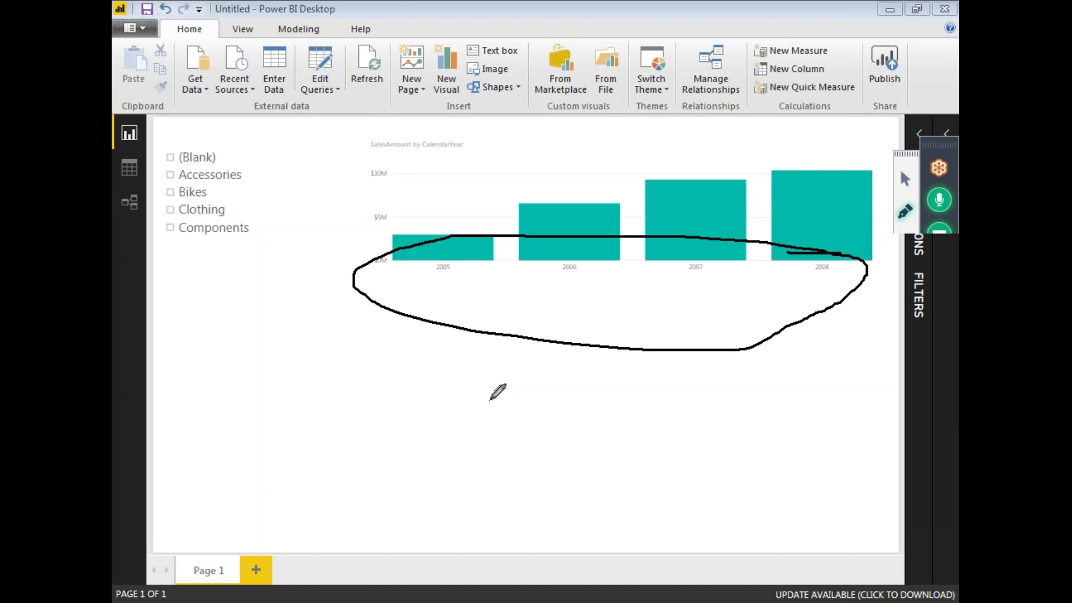
pyautogui.press('Escape')
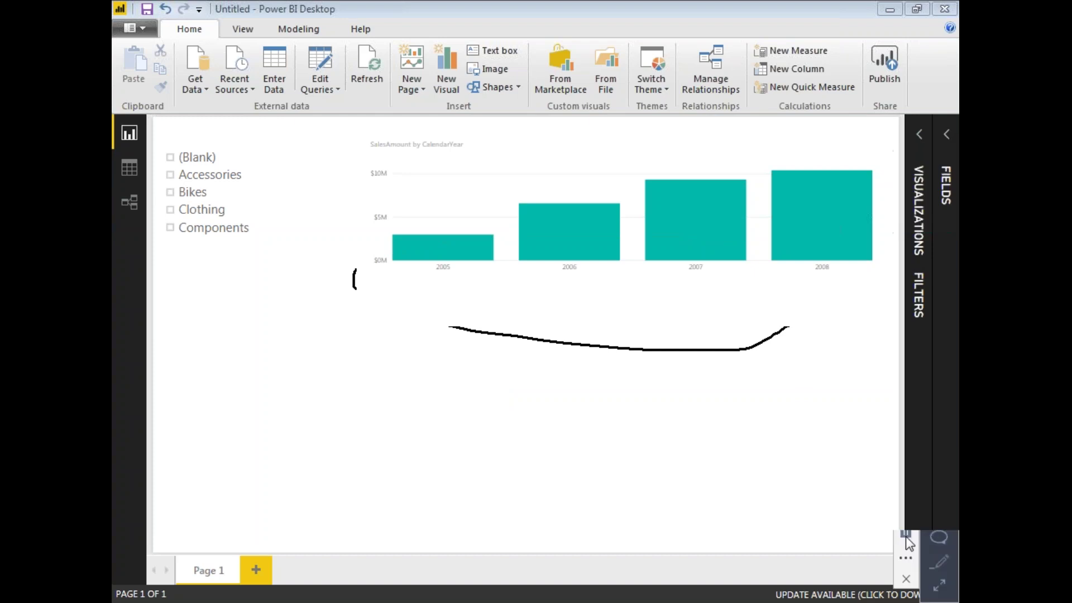
pyautogui.click(906, 534)
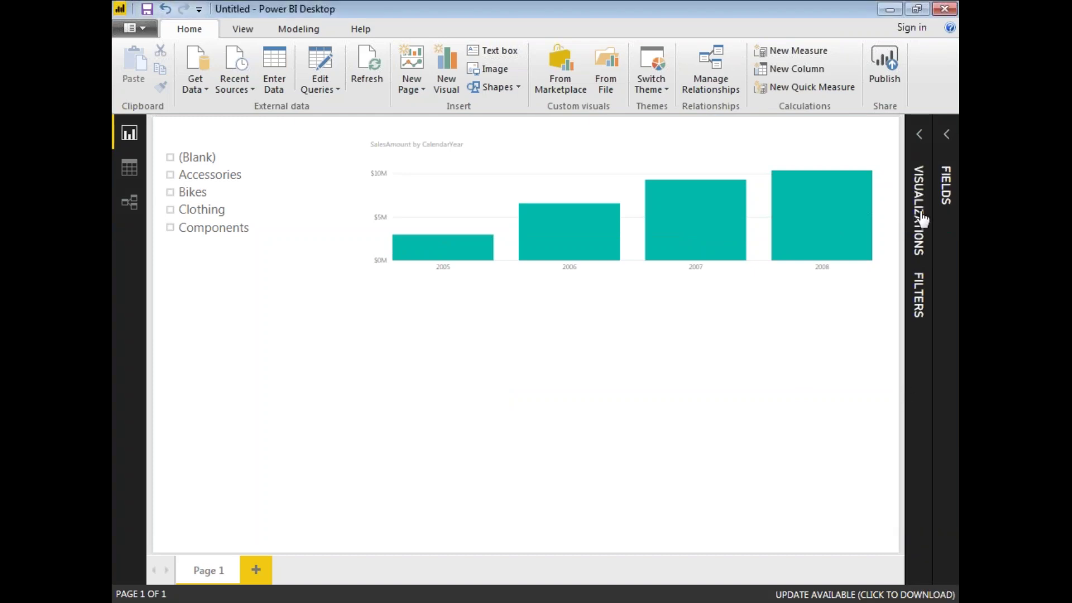
# Add a second clustered column chart below the category slicer and enlarge it across most of the lower page
pyautogui.click(919, 219)
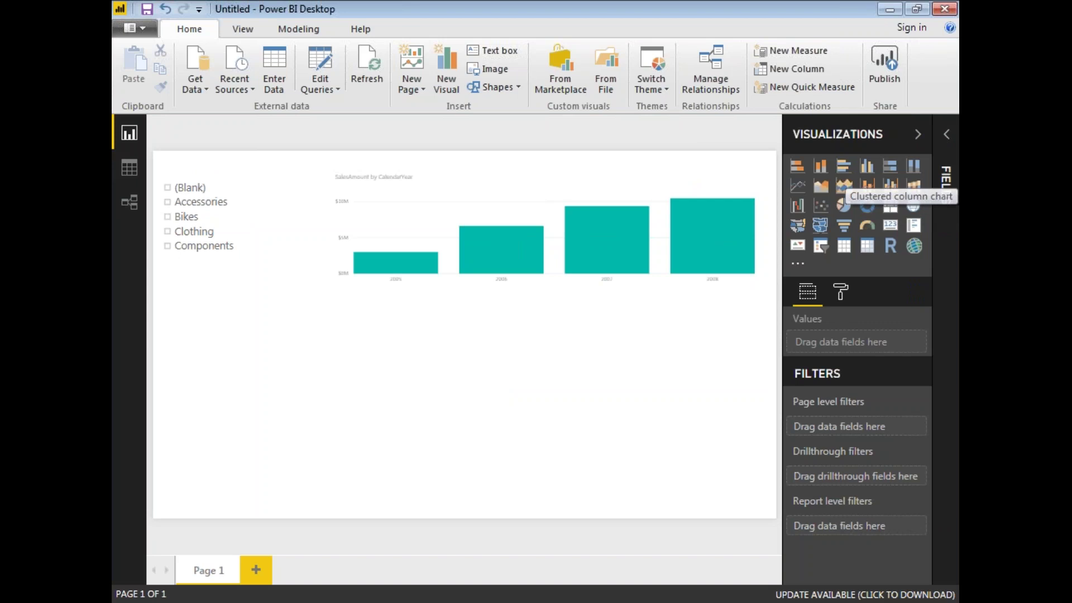
pyautogui.click(867, 166)
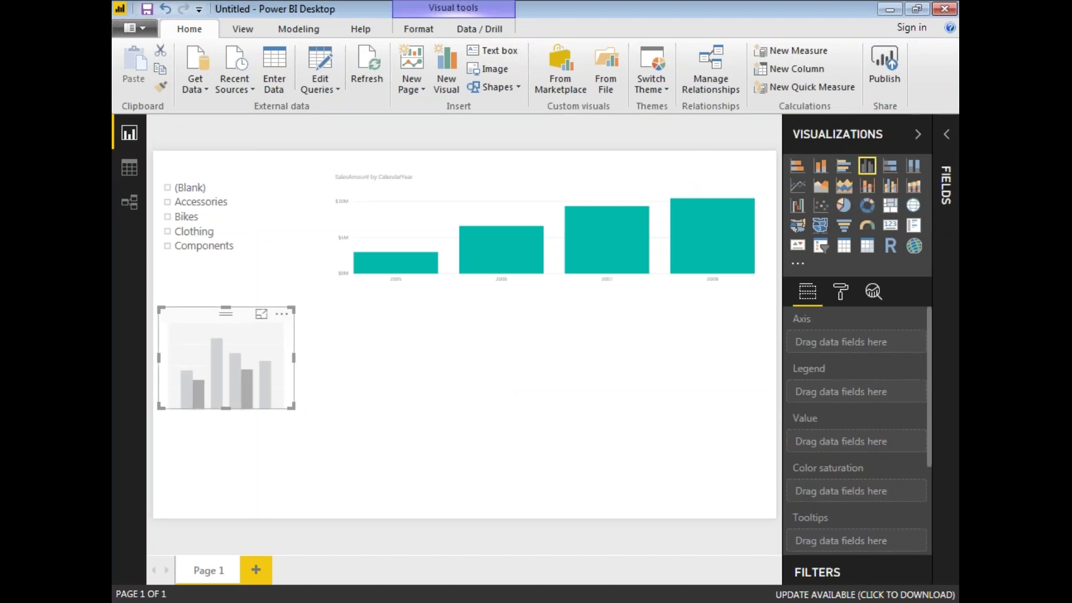
pyautogui.moveTo(291, 407); pyautogui.dragTo(564, 507)
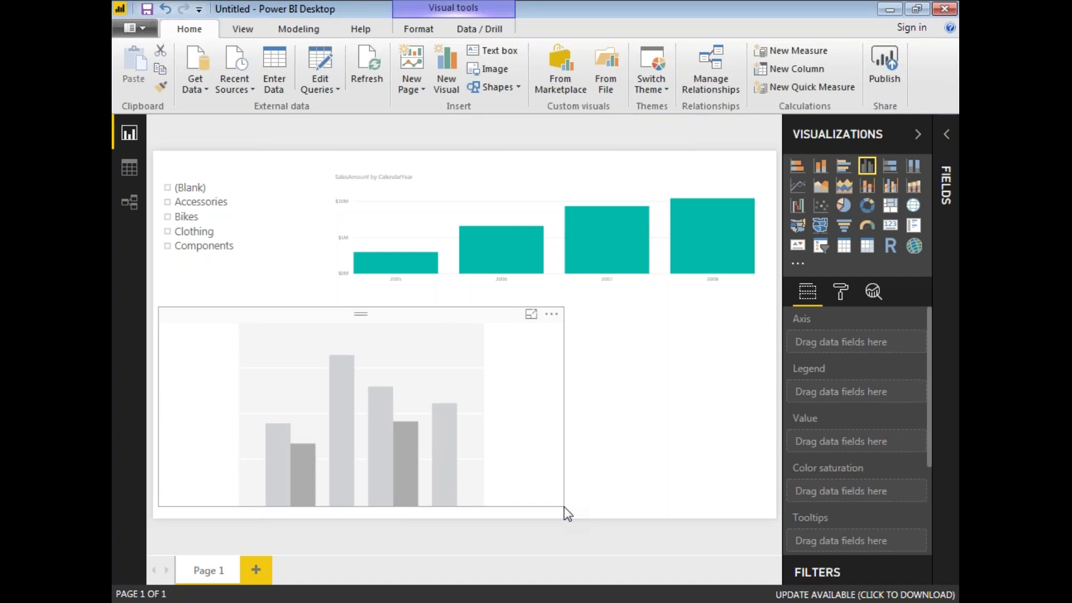
# Add EnglishProductName from DimProduct as the axis of the new column chart
pyautogui.click(947, 190)
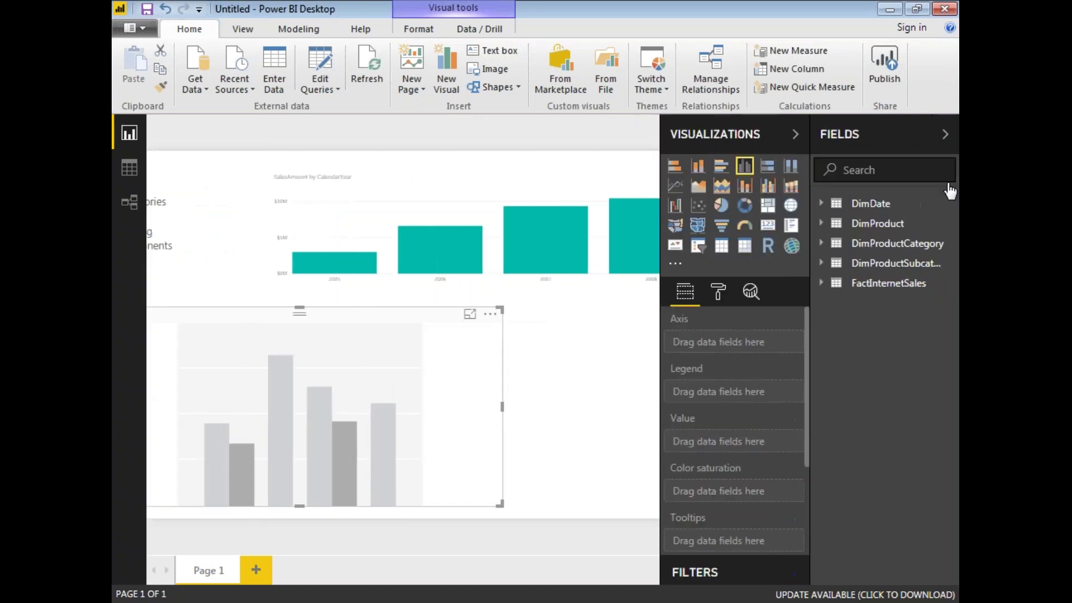
pyautogui.click(821, 285)
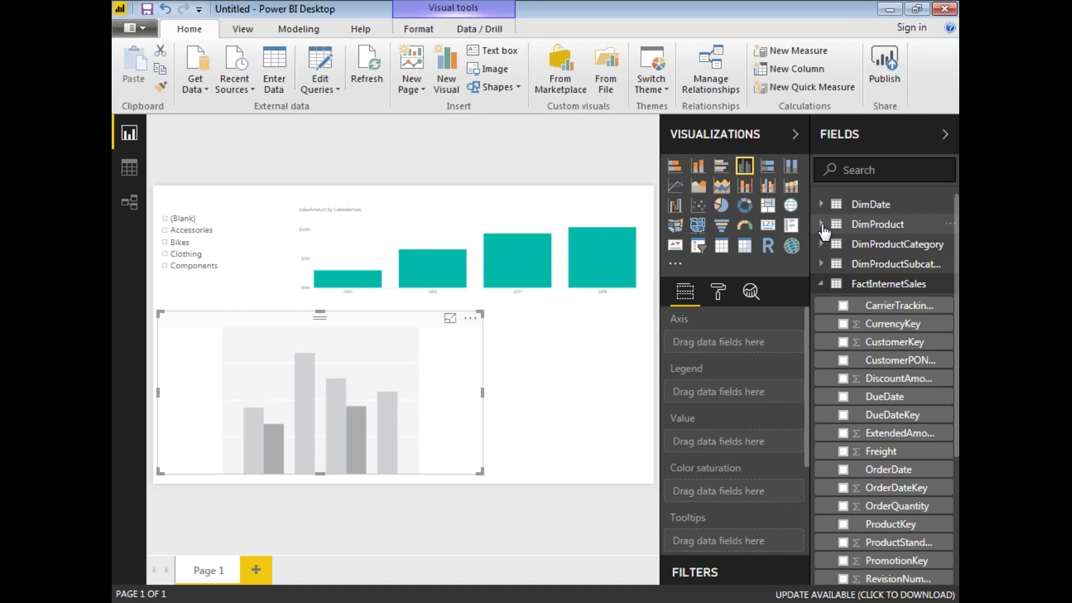
pyautogui.click(822, 224)
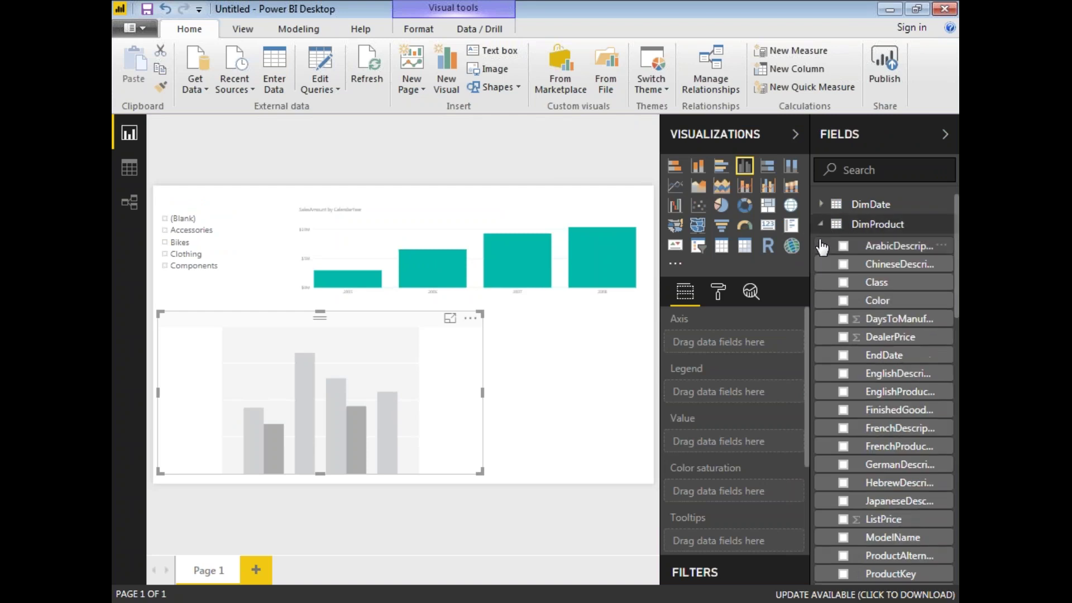
pyautogui.scroll(-3, 836, 305)
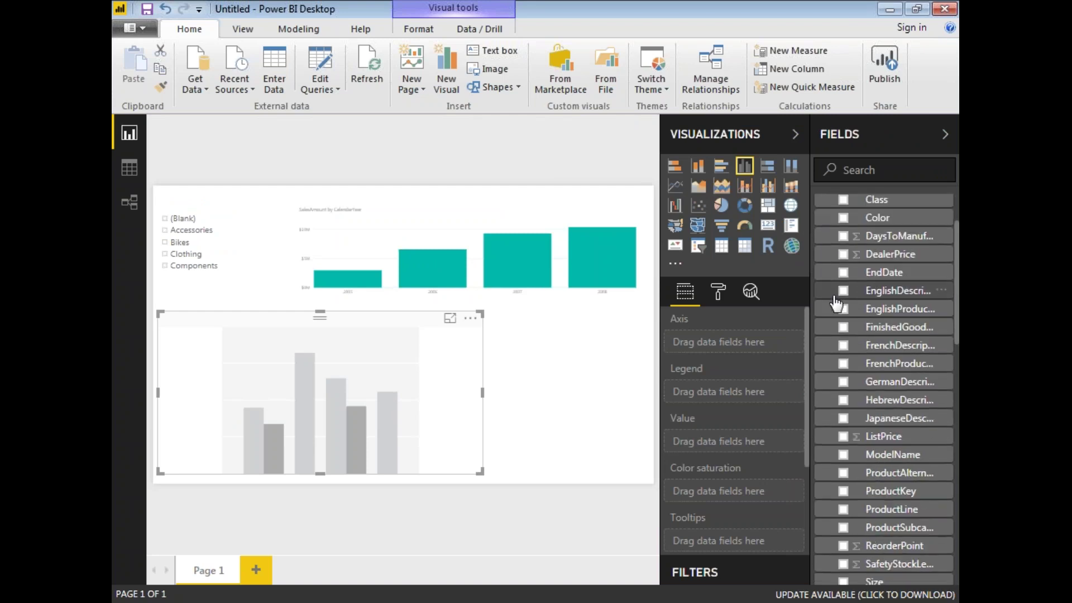
pyautogui.click(844, 310)
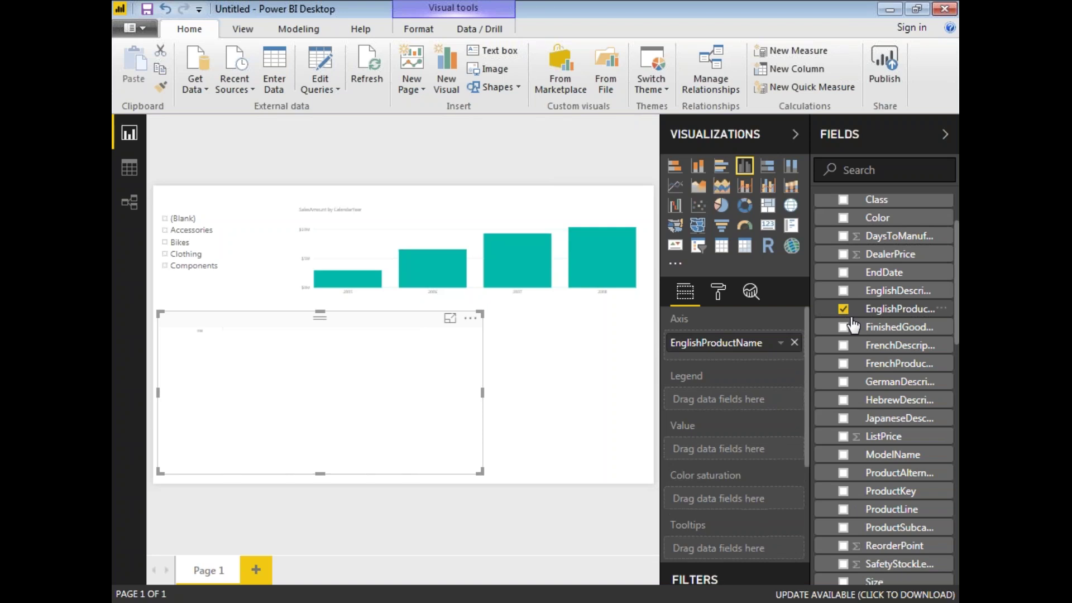
pyautogui.scroll(3, 846, 291)
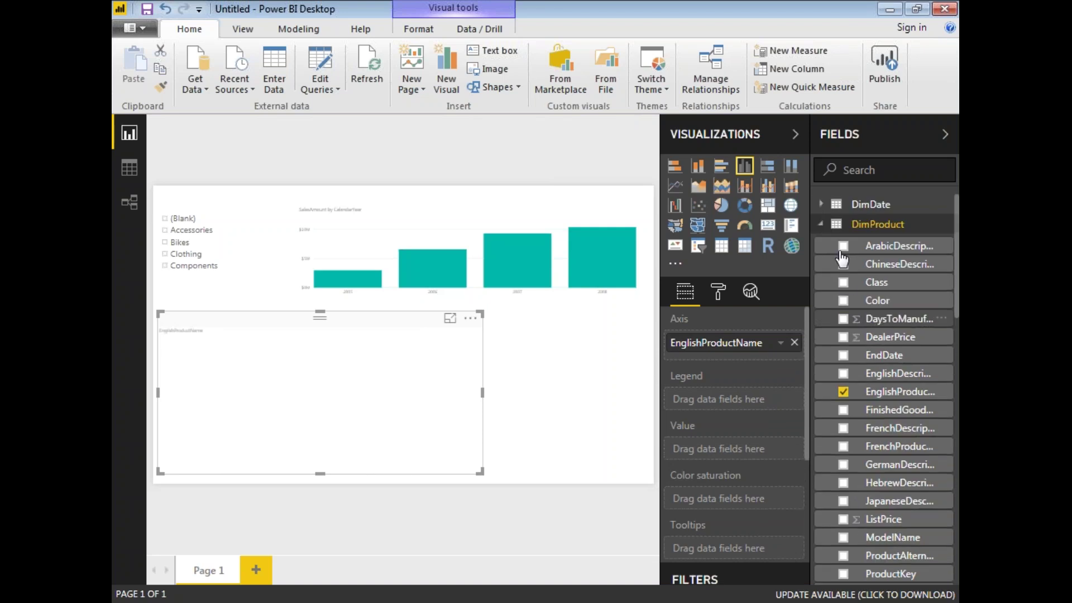
pyautogui.click(821, 224)
# Add SalesAmount and TotalProductCost from FactInternetSales as the values of the product column chart
pyautogui.scroll(-7, 850, 324)
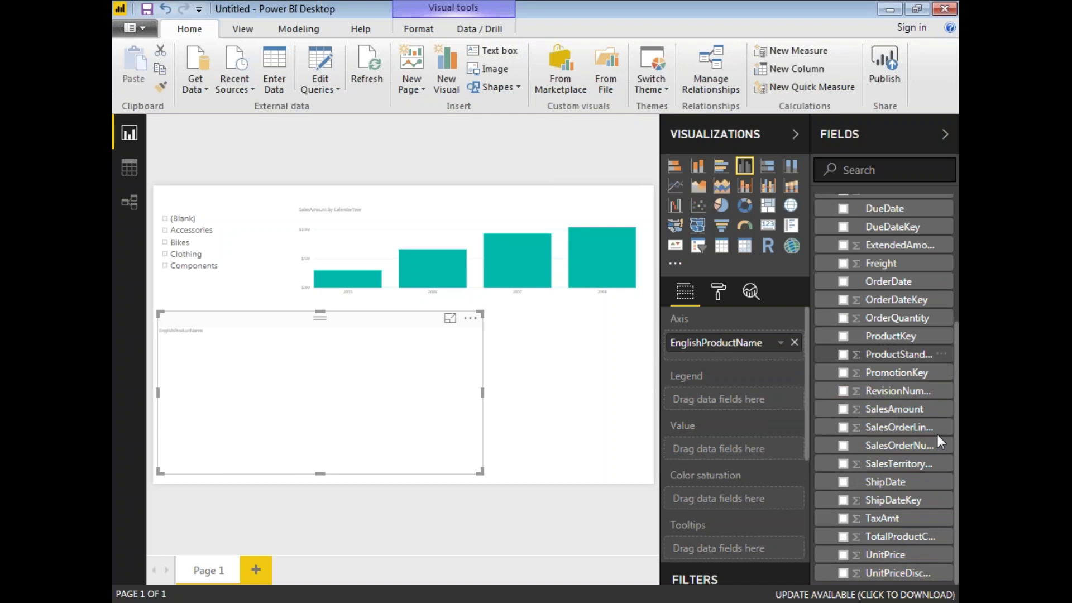
pyautogui.click(843, 409)
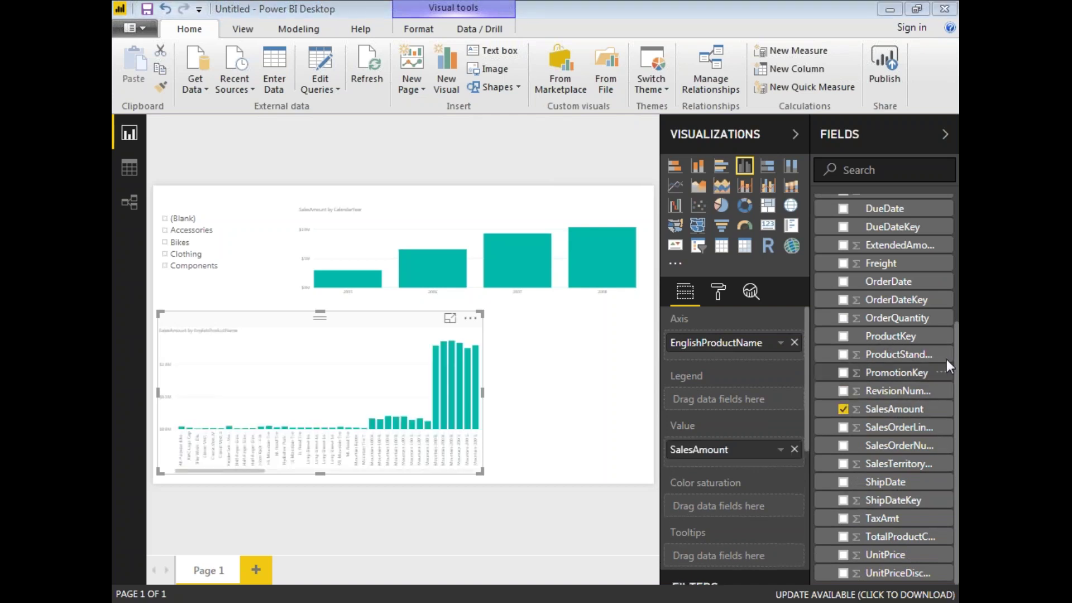
pyautogui.click(843, 537)
pyautogui.scroll(5, 934, 276)
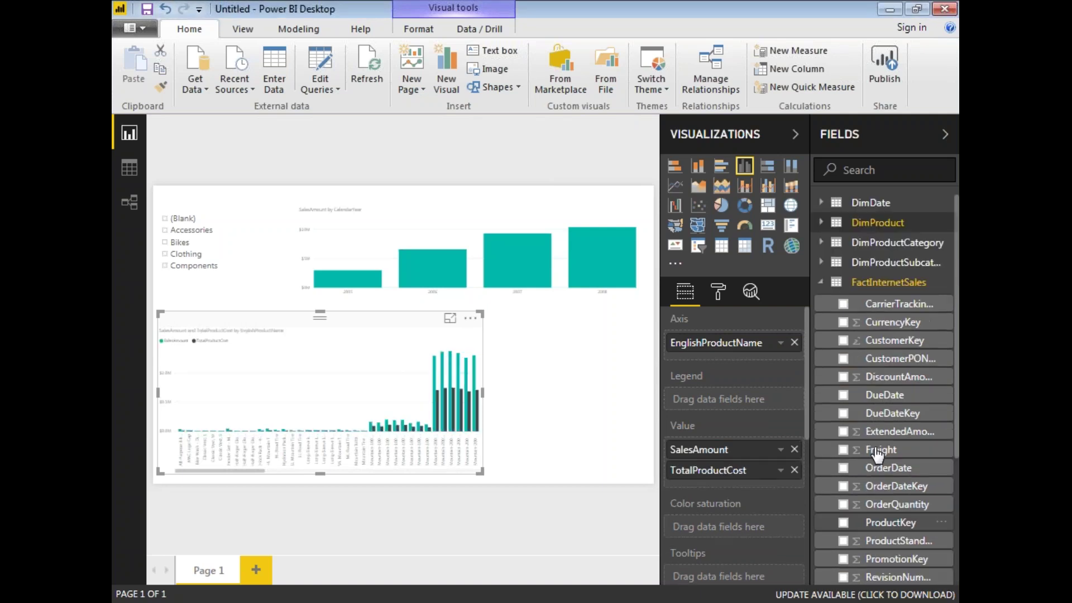
pyautogui.click(927, 283)
# Collapse the Visualizations and Fields panes and shift the product chart slightly away from the page's left edge
pyautogui.click(795, 134)
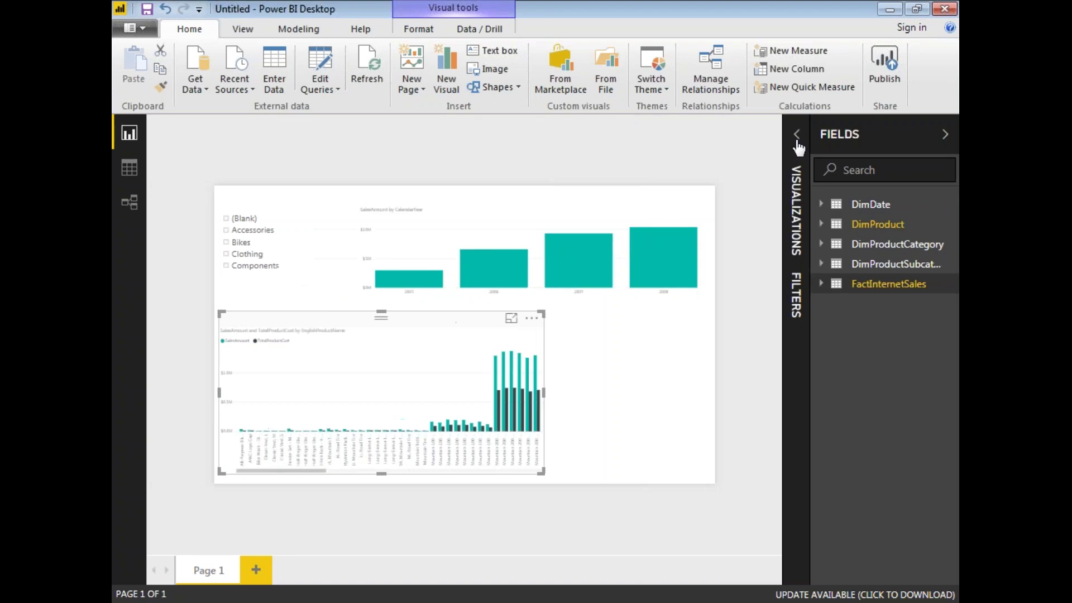
pyautogui.click(945, 135)
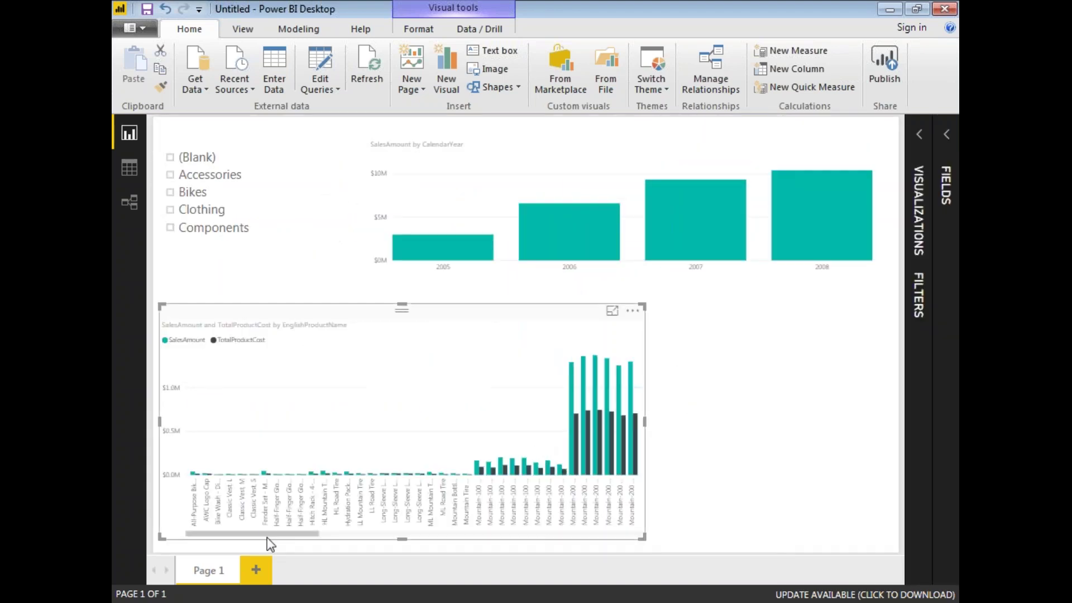
pyautogui.moveTo(267, 537); pyautogui.dragTo(211, 552)
pyautogui.click(741, 452)
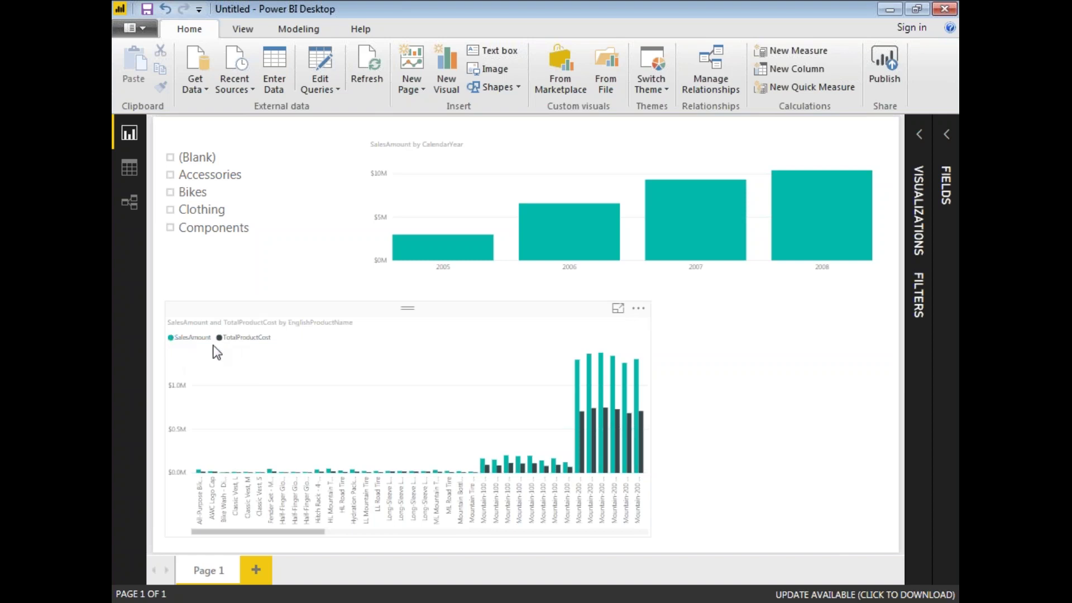
# Convert the product chart to a line and stacked column chart and move TotalProductCost from the column values to the line values
pyautogui.click(426, 426)
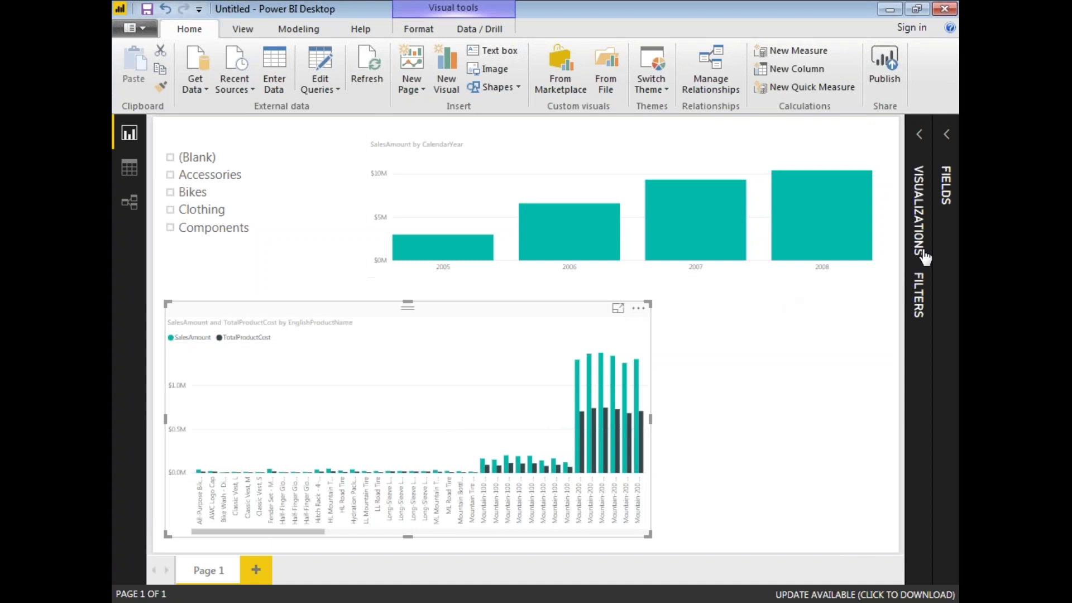
pyautogui.click(920, 224)
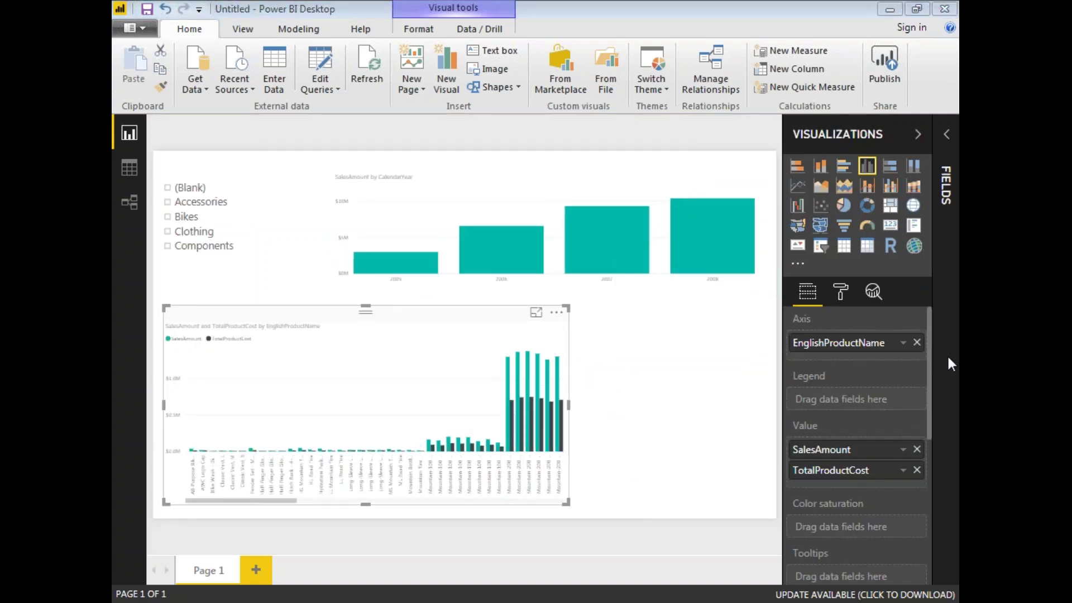
pyautogui.scroll(-5, 843, 525)
pyautogui.scroll(5, 843, 525)
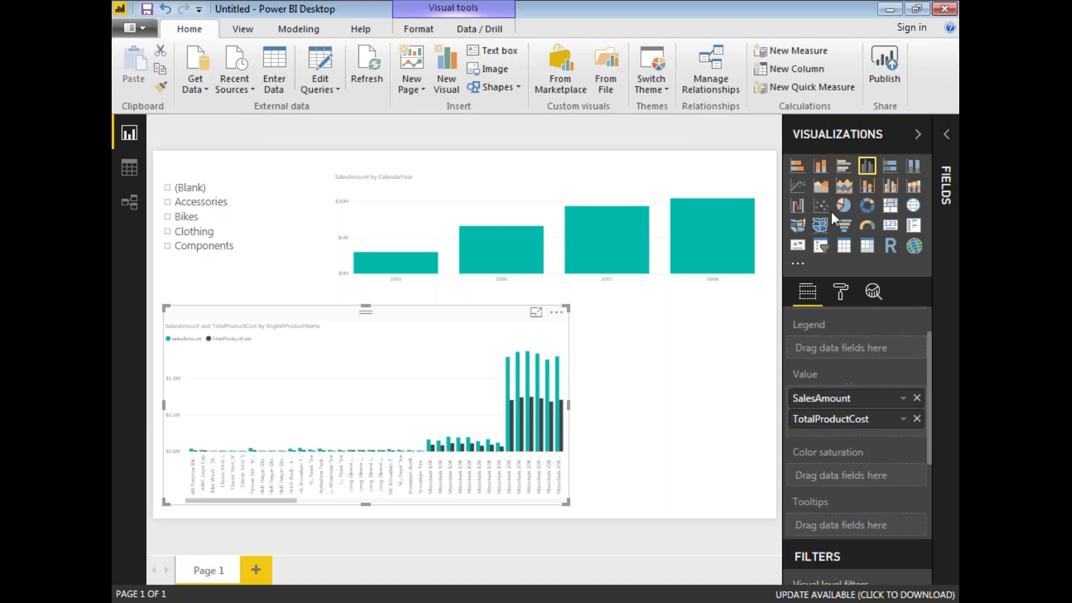
pyautogui.click(867, 190)
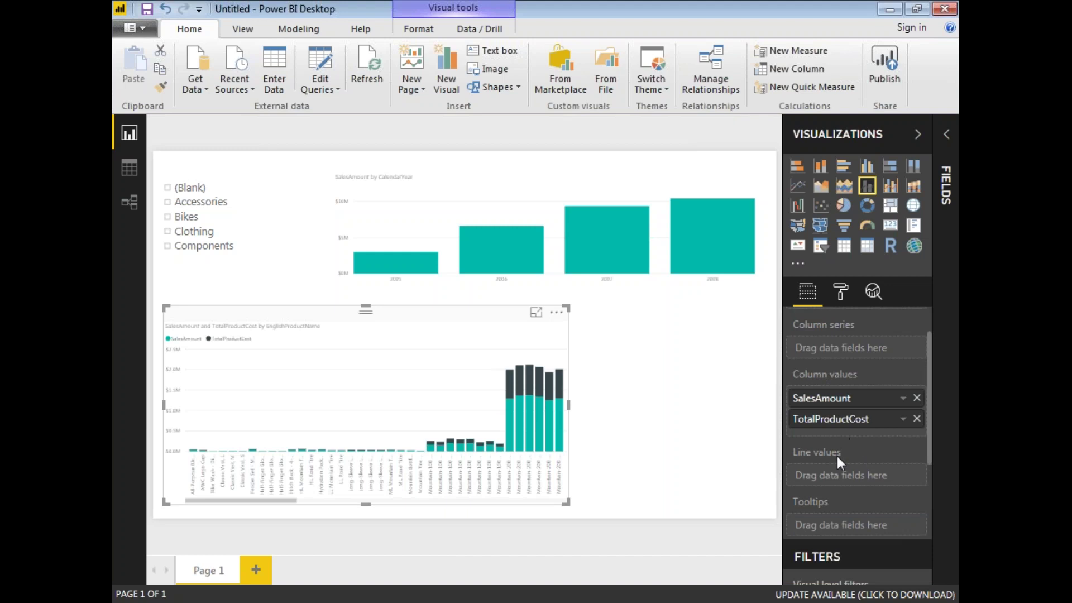
pyautogui.moveTo(826, 420); pyautogui.dragTo(835, 479)
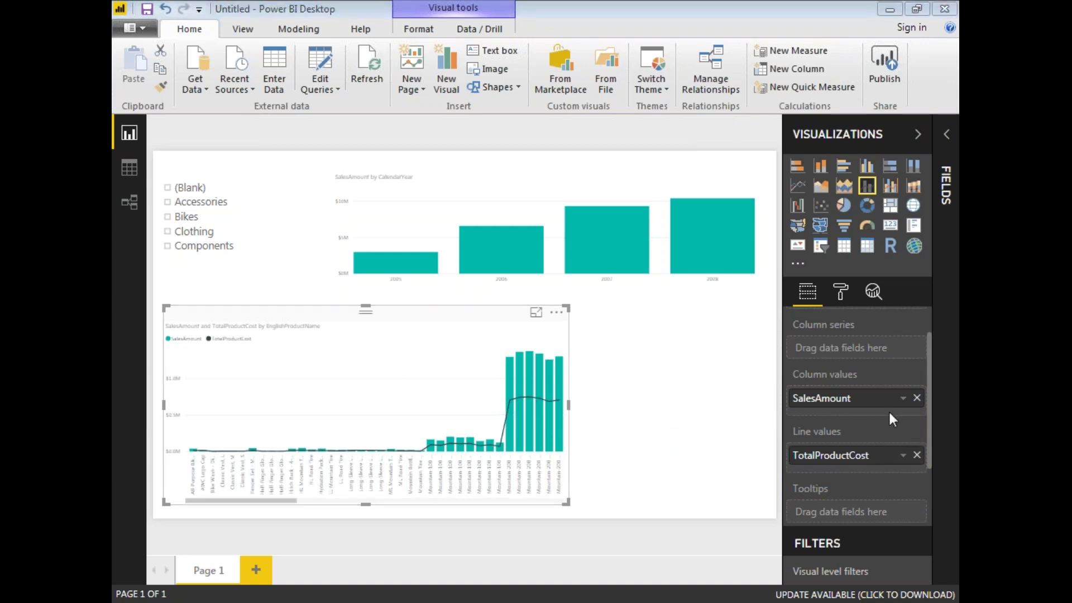
pyautogui.hotkey('ctrl', '2')
pyautogui.moveTo(535, 380)
pyautogui.mouseDown()
pyautogui.moveTo(575, 402)
pyautogui.moveTo(513, 441)
pyautogui.mouseUp()
pyautogui.moveTo(394, 444)
pyautogui.mouseDown()
pyautogui.moveTo(269, 460)
pyautogui.moveTo(200, 450)
pyautogui.moveTo(176, 423)
pyautogui.moveTo(441, 397)
pyautogui.mouseUp()
pyautogui.moveTo(537, 384); pyautogui.dragTo(536, 383)
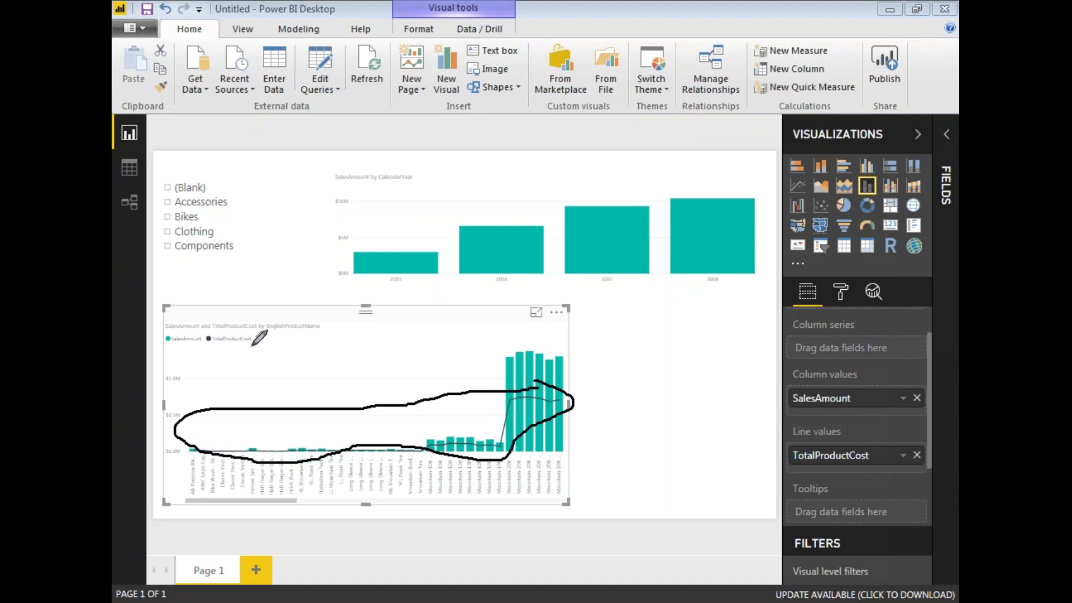
pyautogui.press('Escape')
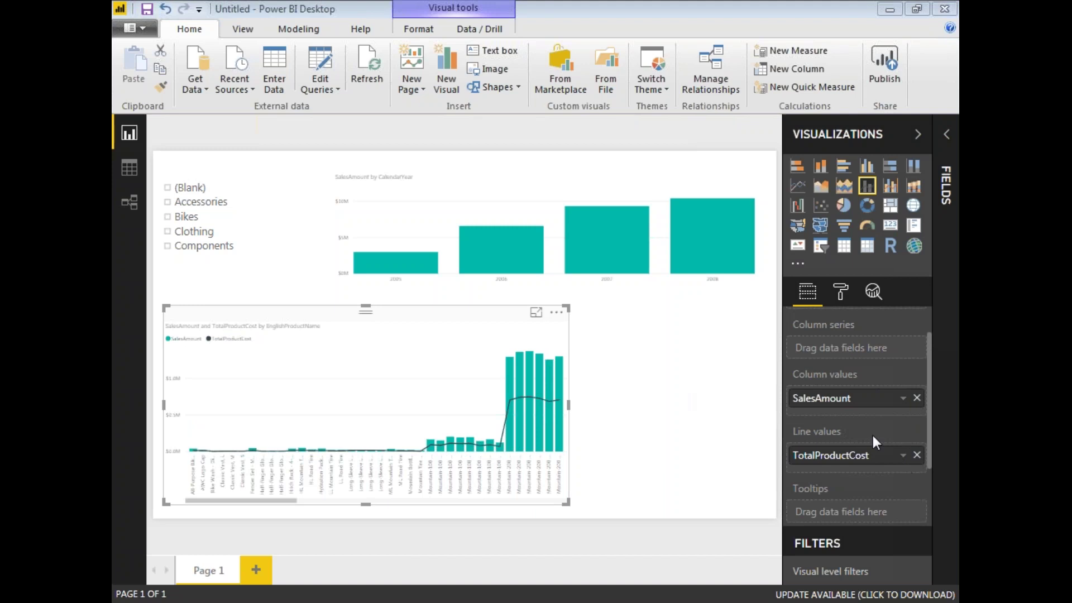
# Set the TotalProductCost data color to red in the line and stacked column chart
pyautogui.click(840, 291)
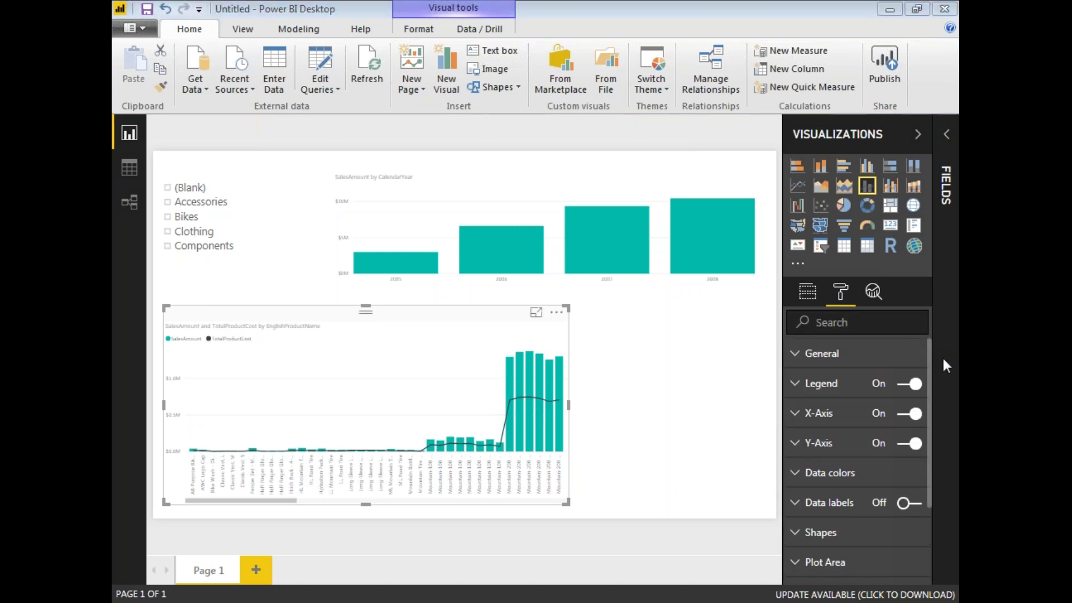
pyautogui.click(795, 474)
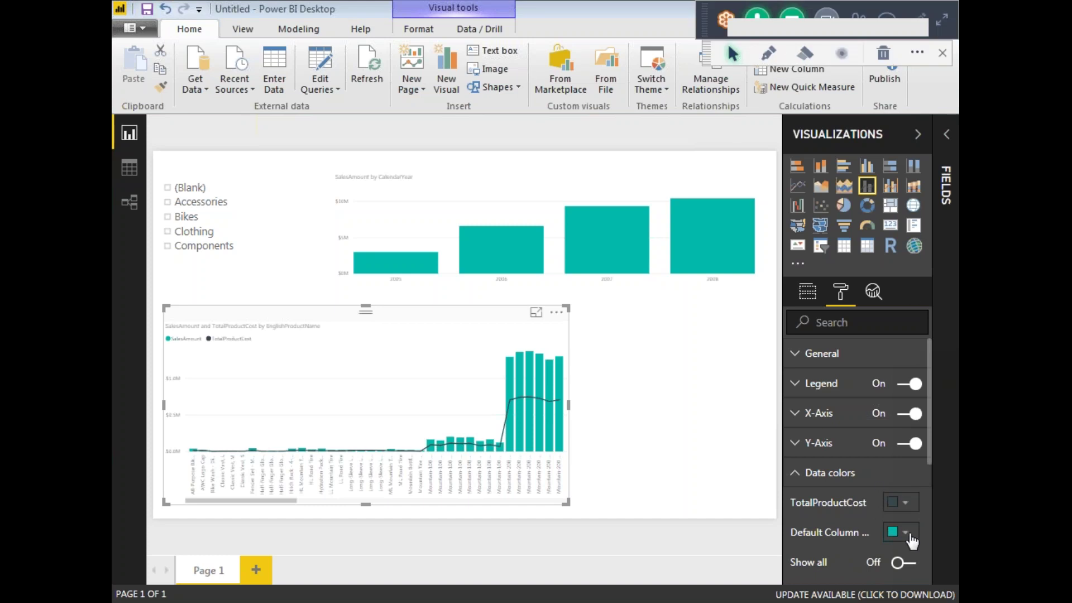
pyautogui.click(909, 505)
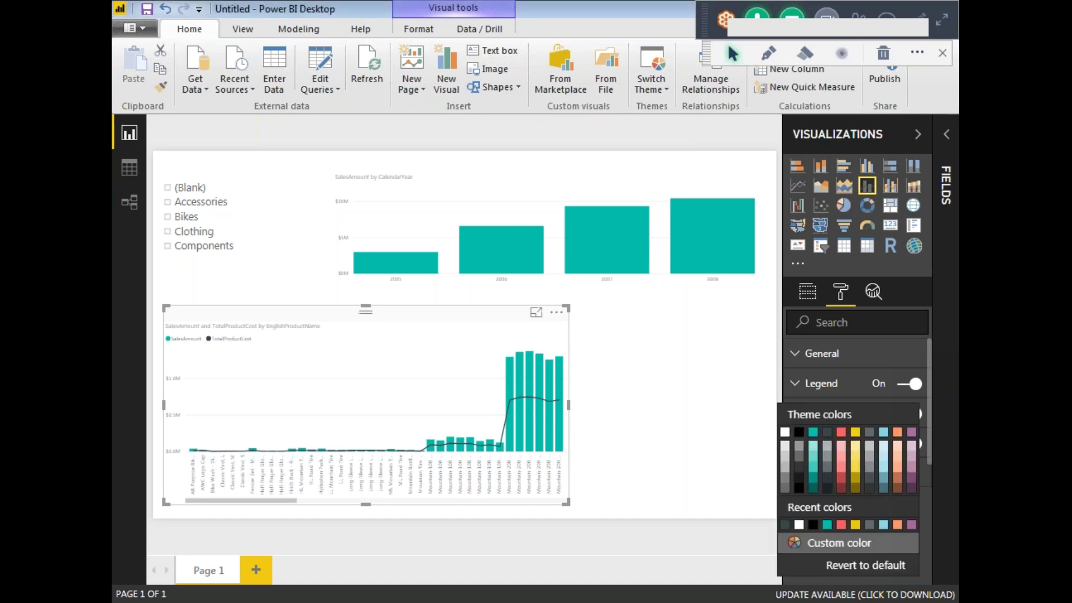
pyautogui.click(841, 526)
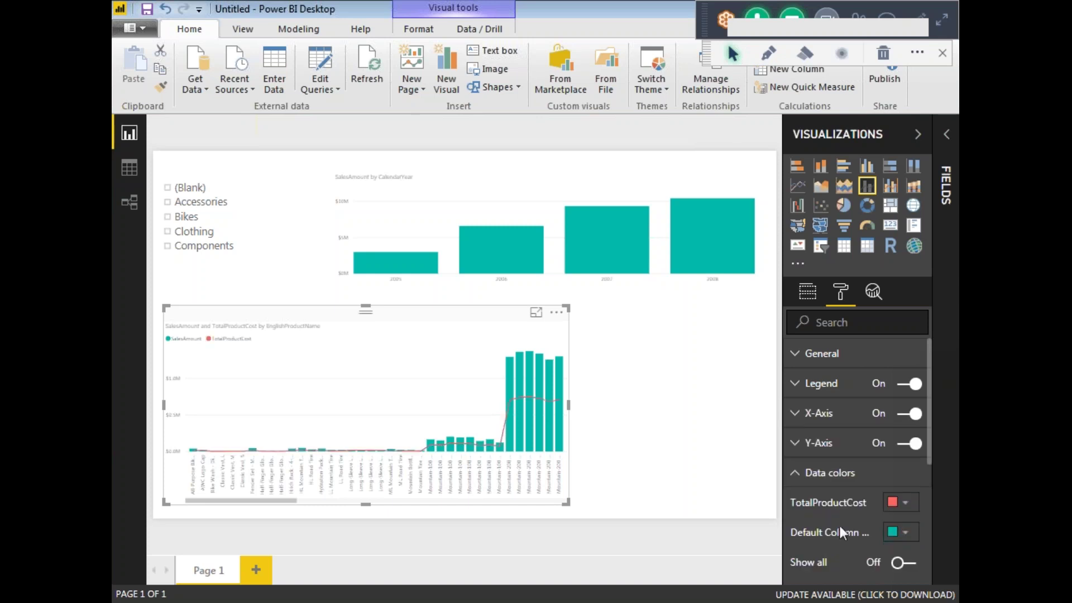
pyautogui.click(673, 433)
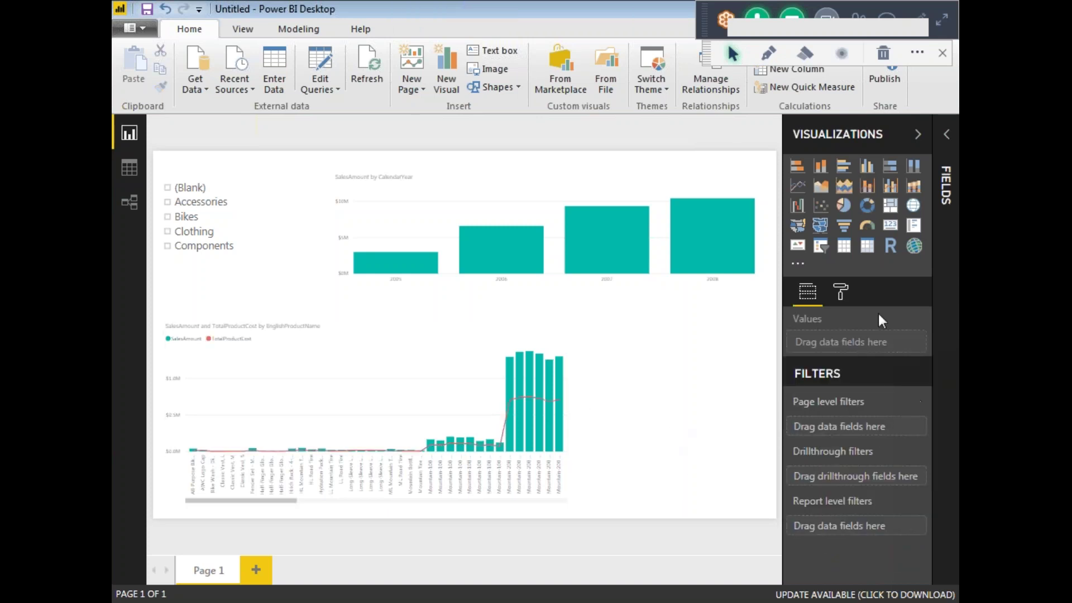
pyautogui.click(768, 53)
pyautogui.moveTo(525, 376)
pyautogui.mouseDown()
pyautogui.moveTo(565, 412)
pyautogui.moveTo(530, 441)
pyautogui.moveTo(445, 459)
pyautogui.moveTo(233, 464)
pyautogui.moveTo(199, 458)
pyautogui.moveTo(210, 425)
pyautogui.mouseUp()
pyautogui.moveTo(484, 399); pyautogui.dragTo(525, 377)
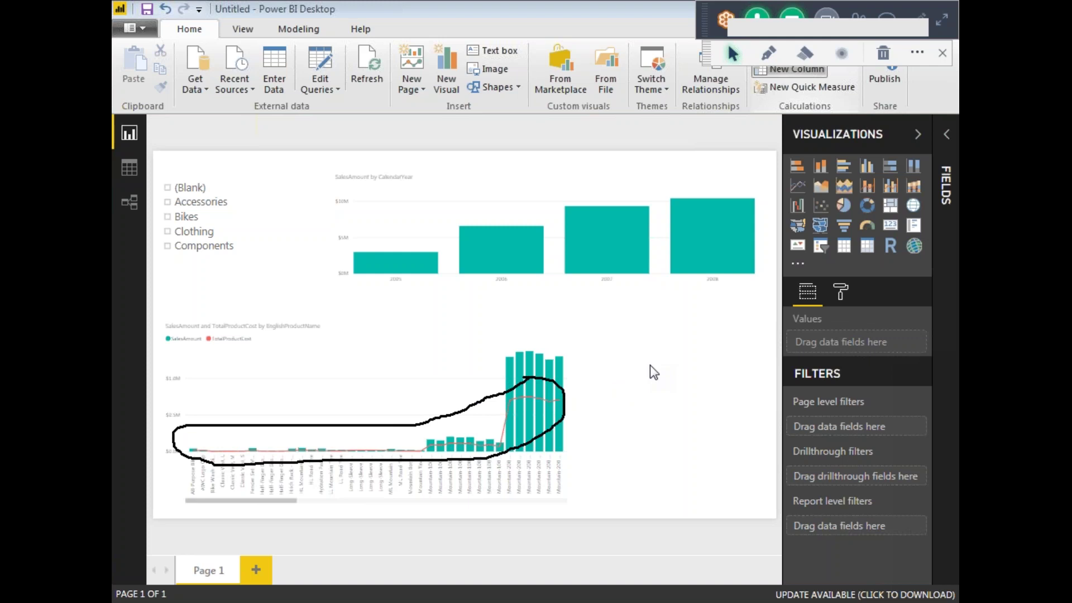
# Add a pie chart in the empty space beside the product chart and assign it EnglishProductCategoryName from DimProductCategory
pyautogui.click(843, 205)
pyautogui.click(672, 405)
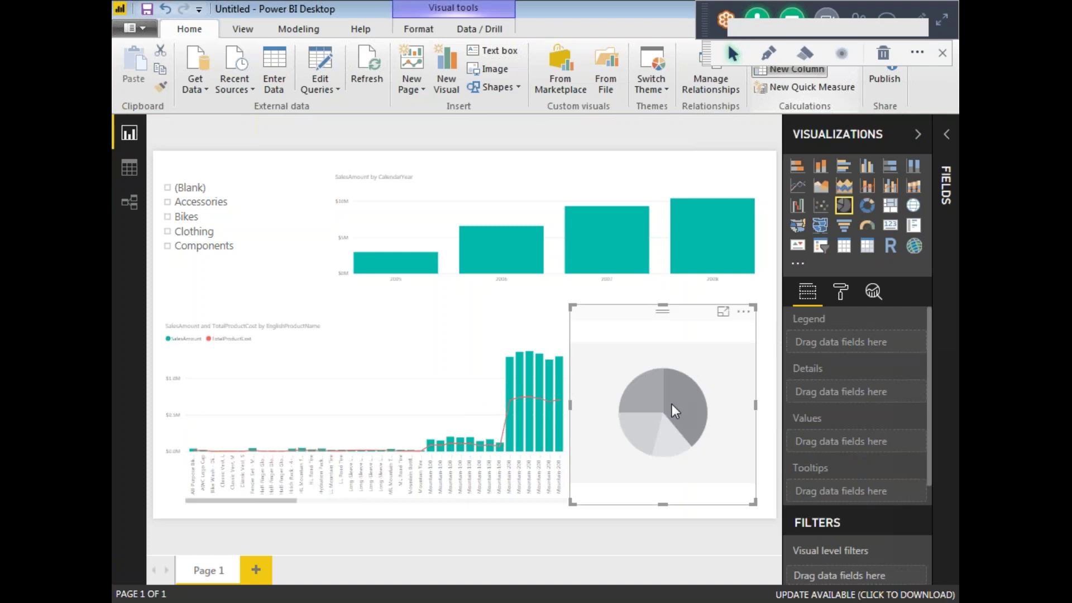
pyautogui.click(917, 134)
pyautogui.click(945, 184)
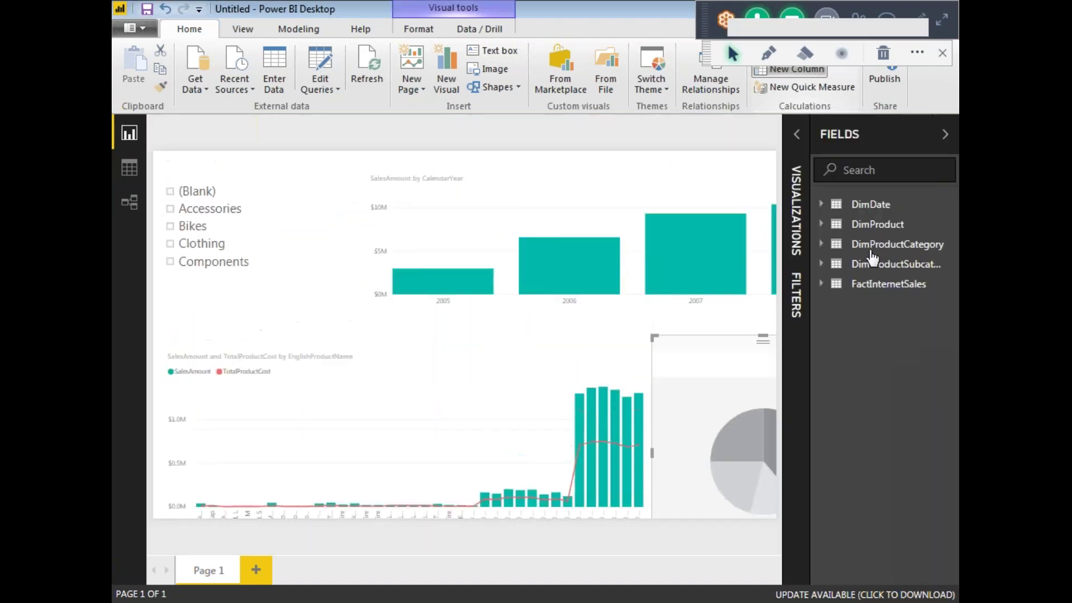
pyautogui.click(818, 245)
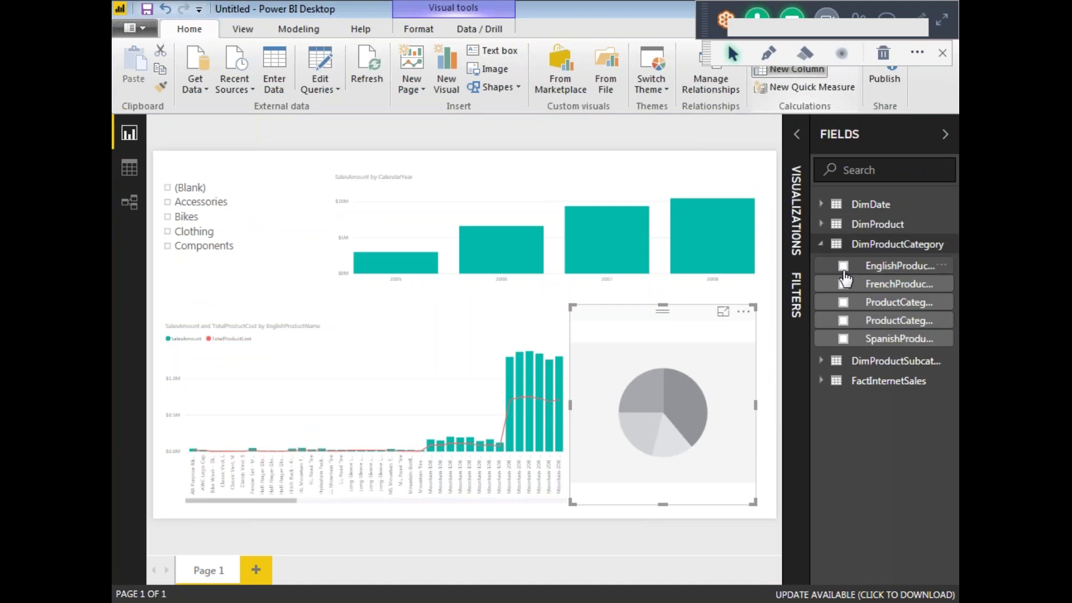
pyautogui.click(843, 266)
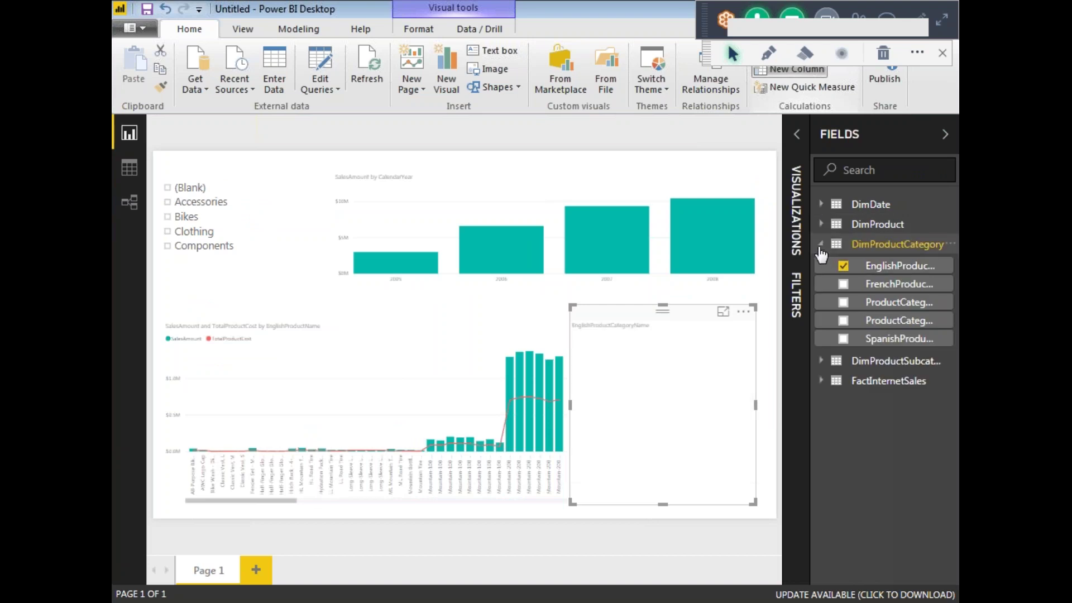
pyautogui.click(820, 247)
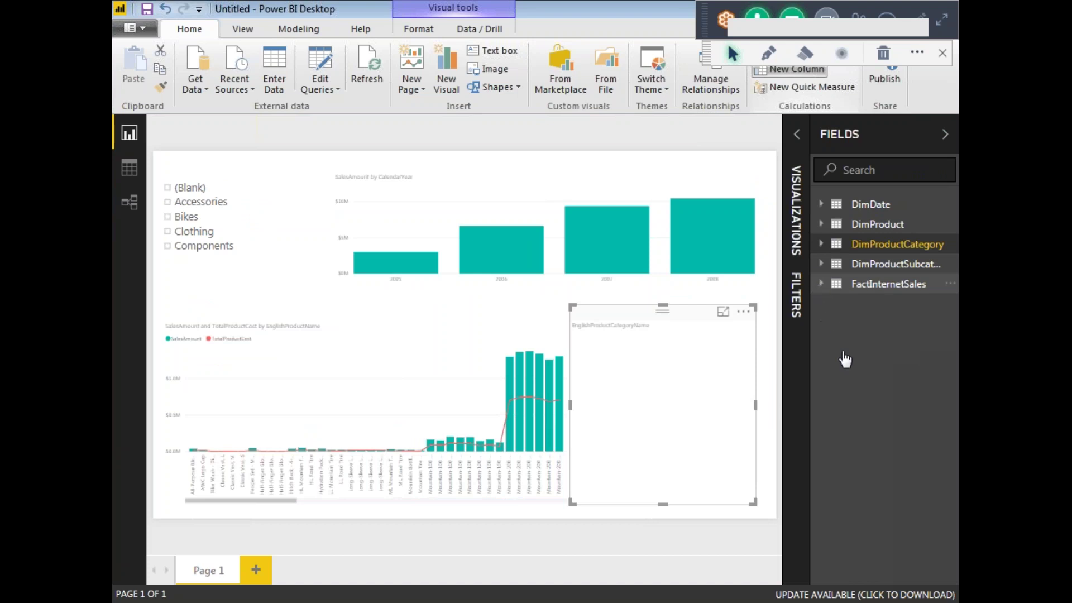
# Add SalesAmount from FactInternetSales to the category pie chart and collapse the Fields pane
pyautogui.scroll(-5, 853, 386)
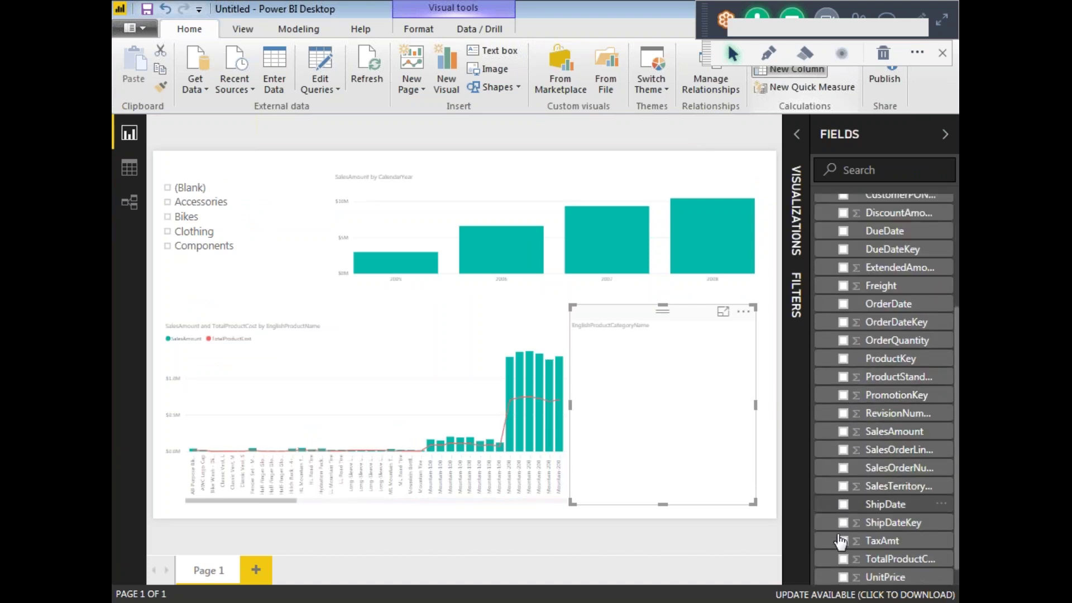
pyautogui.scroll(-1, 842, 514)
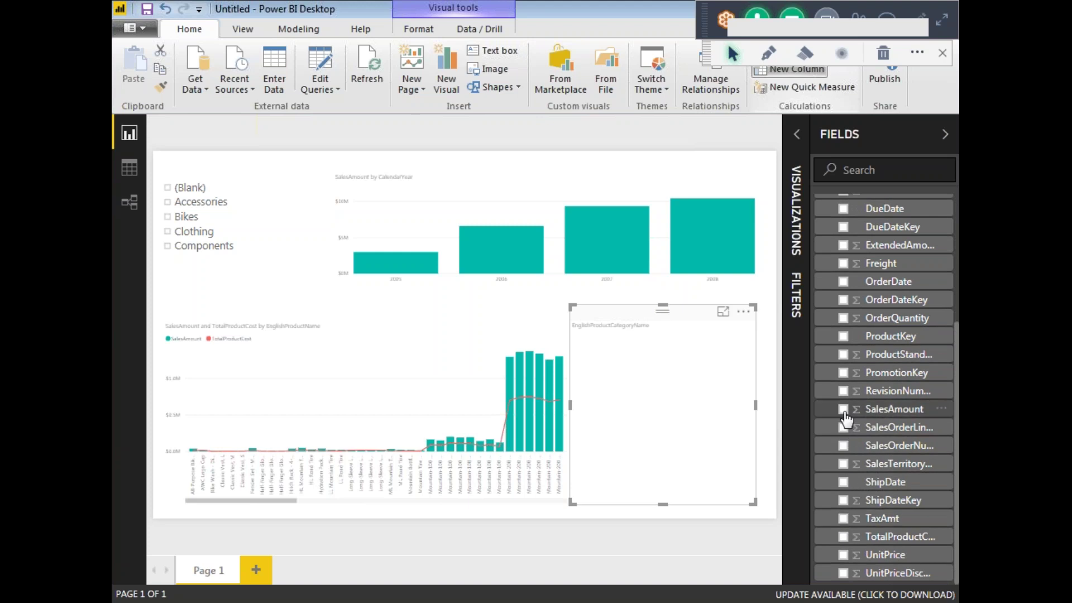
pyautogui.click(771, 459)
pyautogui.click(945, 134)
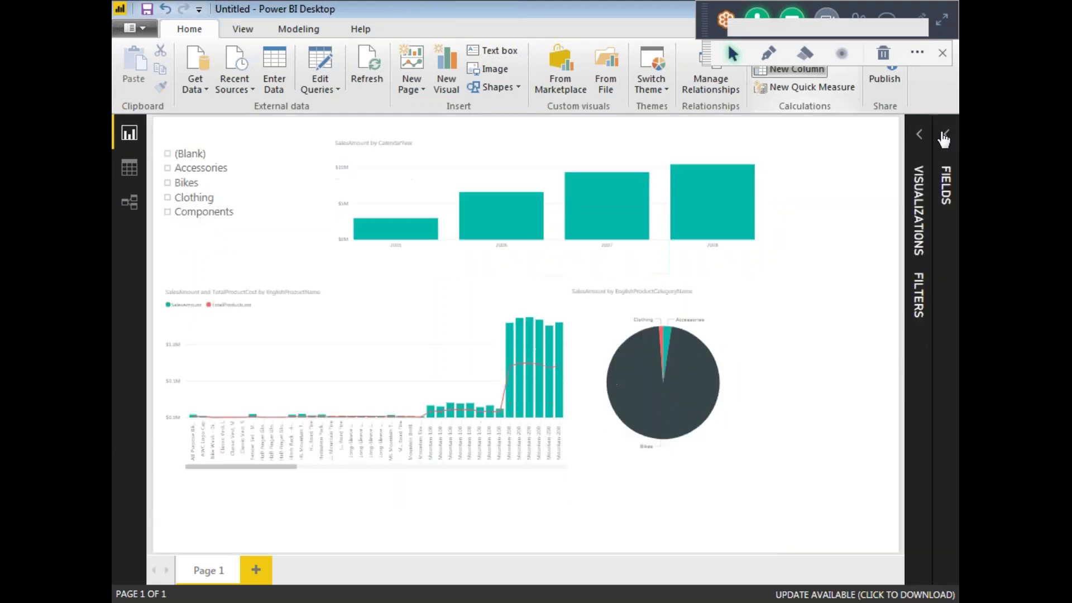
# Outline the slicer with the yearly sales chart, and the lower charts, using the annotation pen
pyautogui.click(776, 55)
pyautogui.moveTo(170, 135)
pyautogui.mouseDown()
pyautogui.moveTo(153, 263)
pyautogui.moveTo(230, 302)
pyautogui.moveTo(604, 303)
pyautogui.moveTo(710, 293)
pyautogui.moveTo(906, 249)
pyautogui.moveTo(881, 425)
pyautogui.moveTo(839, 524)
pyautogui.moveTo(257, 568)
pyautogui.mouseUp()
pyautogui.moveTo(218, 537); pyautogui.dragTo(154, 440)
pyautogui.moveTo(144, 403); pyautogui.dragTo(139, 181)
pyautogui.moveTo(170, 134)
pyautogui.mouseDown()
pyautogui.moveTo(737, 121)
pyautogui.moveTo(899, 133)
pyautogui.mouseUp()
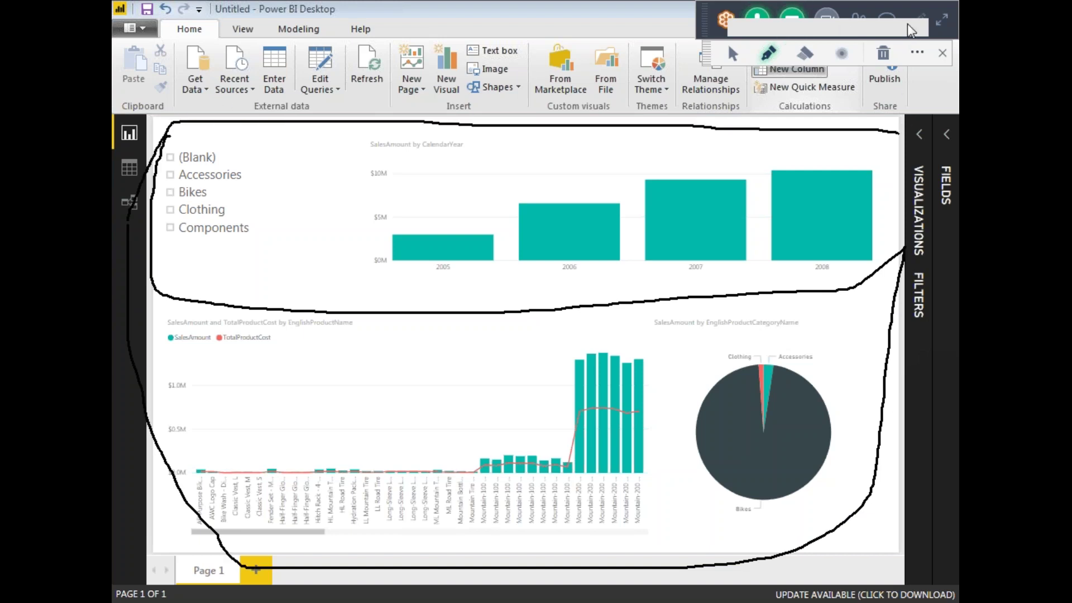
pyautogui.click(733, 53)
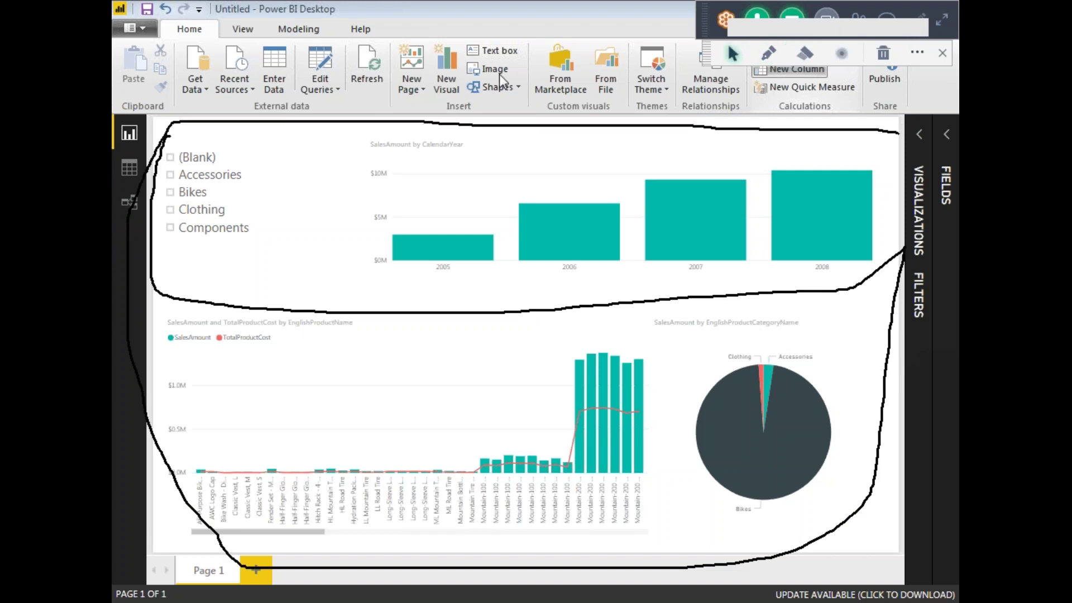
# Filter the dashboard by Bikes in the category slicer and mark the filtered charts with the annotation pen
pyautogui.click(170, 192)
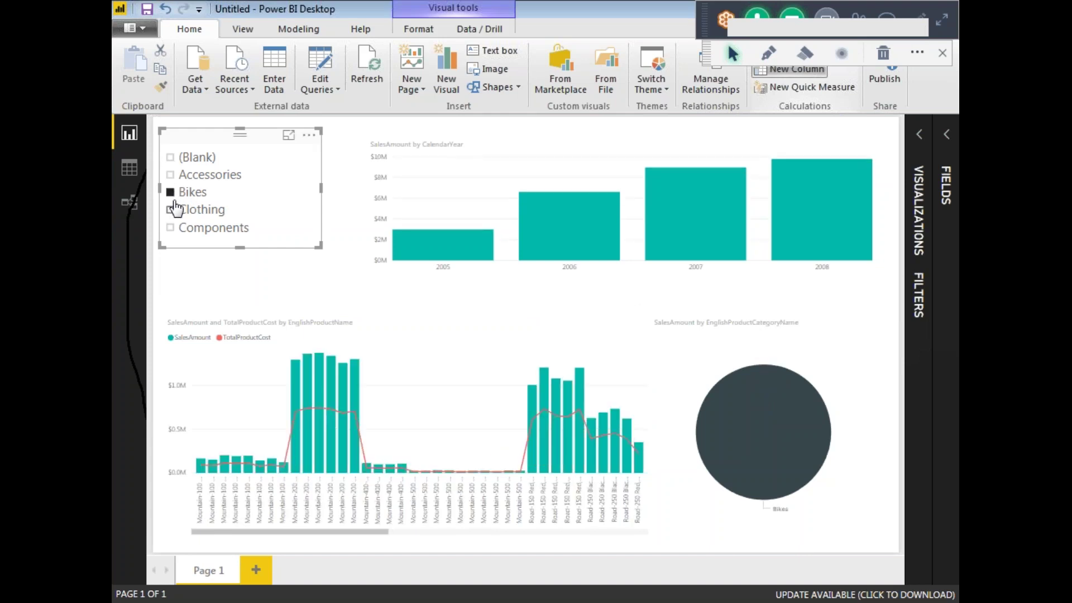
pyautogui.click(768, 55)
pyautogui.moveTo(538, 165)
pyautogui.mouseDown()
pyautogui.moveTo(421, 260)
pyautogui.moveTo(524, 311)
pyautogui.mouseUp()
pyautogui.moveTo(765, 309)
pyautogui.mouseDown()
pyautogui.moveTo(835, 190)
pyautogui.moveTo(765, 169)
pyautogui.mouseUp()
pyautogui.moveTo(280, 387)
pyautogui.mouseDown()
pyautogui.moveTo(258, 432)
pyautogui.moveTo(559, 505)
pyautogui.moveTo(536, 381)
pyautogui.mouseUp()
pyautogui.moveTo(693, 373)
pyautogui.mouseDown()
pyautogui.moveTo(752, 525)
pyautogui.moveTo(788, 383)
pyautogui.moveTo(712, 365)
pyautogui.mouseUp()
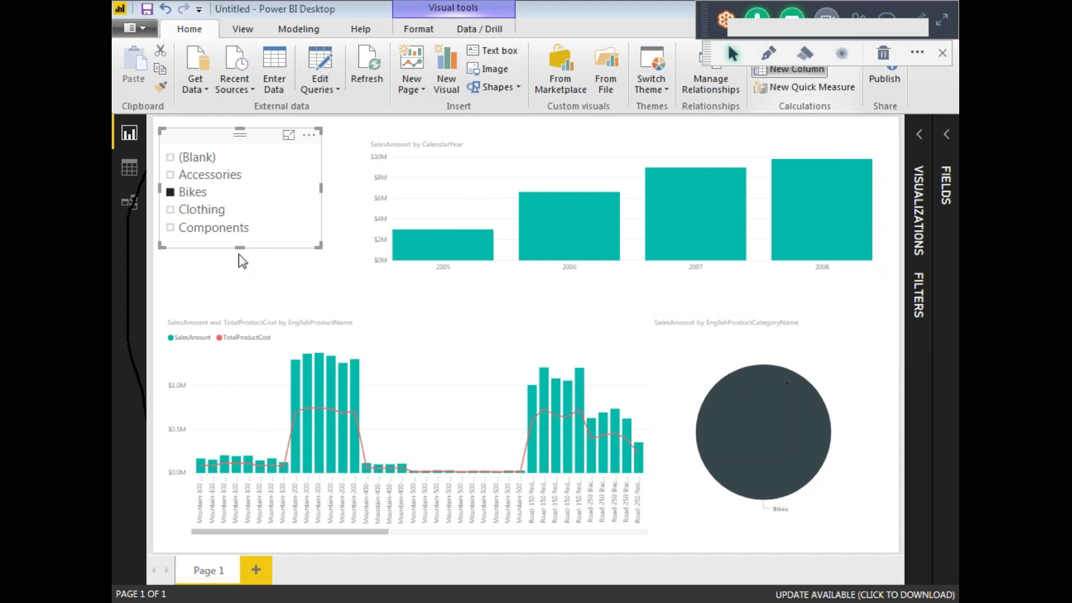
# Filter the dashboard by Components in the category slicer and circle the three chart areas with the annotation pen
pyautogui.click(172, 211)
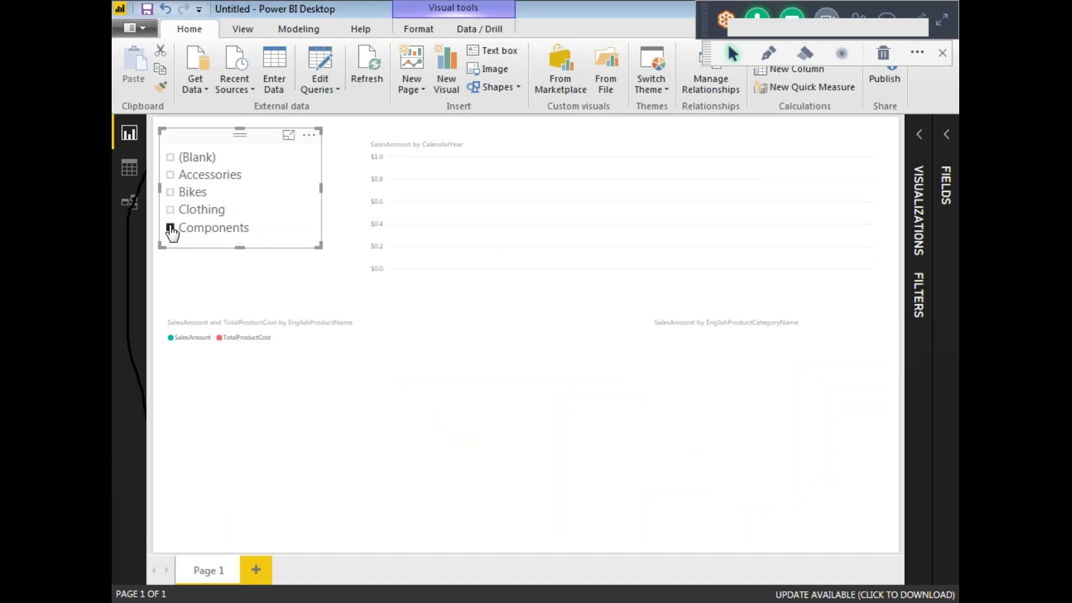
pyautogui.click(769, 54)
pyautogui.moveTo(622, 176); pyautogui.dragTo(854, 244)
pyautogui.moveTo(731, 436)
pyautogui.mouseDown()
pyautogui.moveTo(938, 491)
pyautogui.moveTo(910, 462)
pyautogui.mouseUp()
pyautogui.moveTo(298, 384)
pyautogui.mouseDown()
pyautogui.moveTo(360, 491)
pyautogui.moveTo(350, 401)
pyautogui.mouseUp()
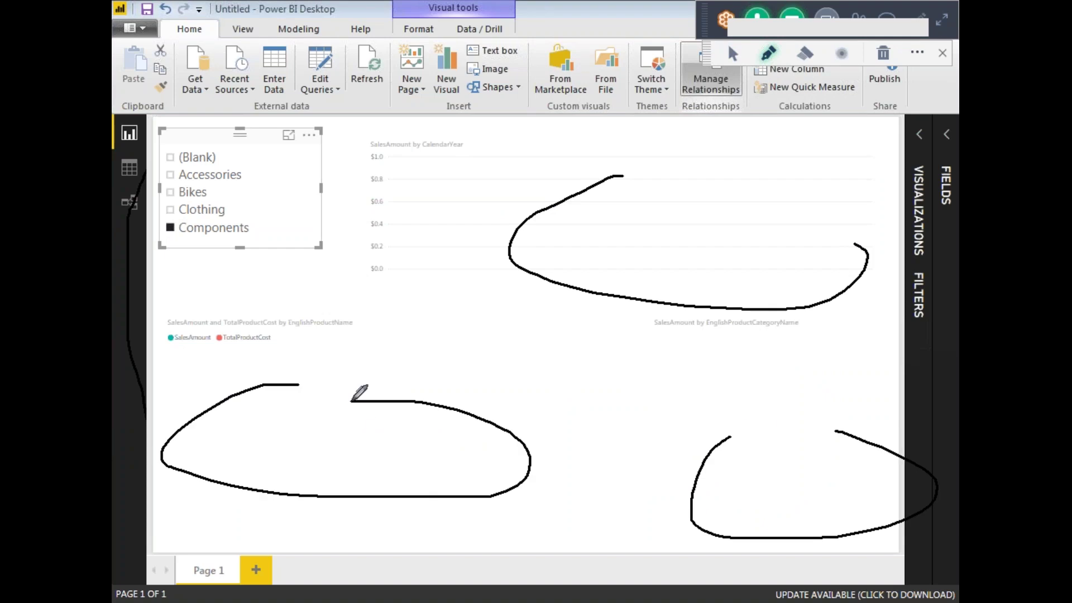
pyautogui.press('Escape')
# Switch the category slicer to Bikes and clear the selection again
pyautogui.click(170, 192)
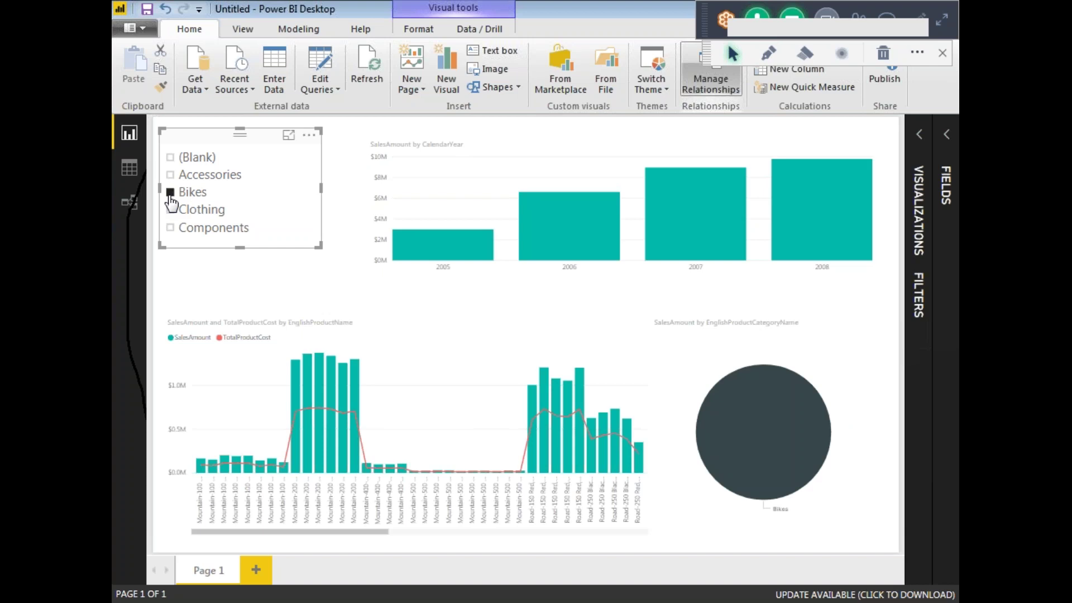
pyautogui.click(170, 192)
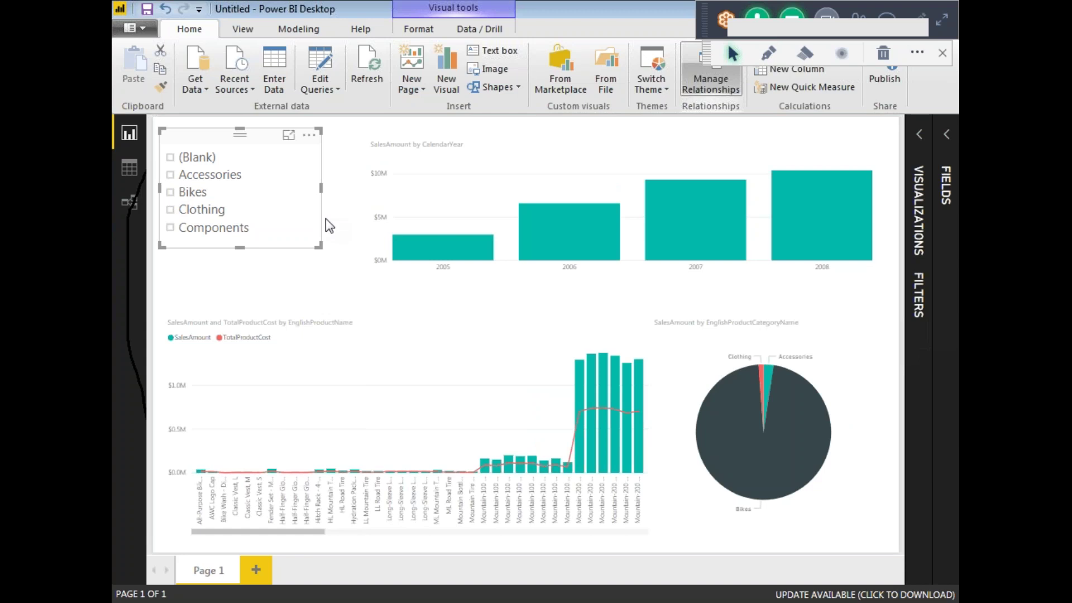
# Narrow the product sales chart and move the category pie chart next to it to free space in the page's lower right
pyautogui.click(568, 448)
pyautogui.moveTo(583, 421); pyautogui.dragTo(513, 422)
pyautogui.click(664, 413)
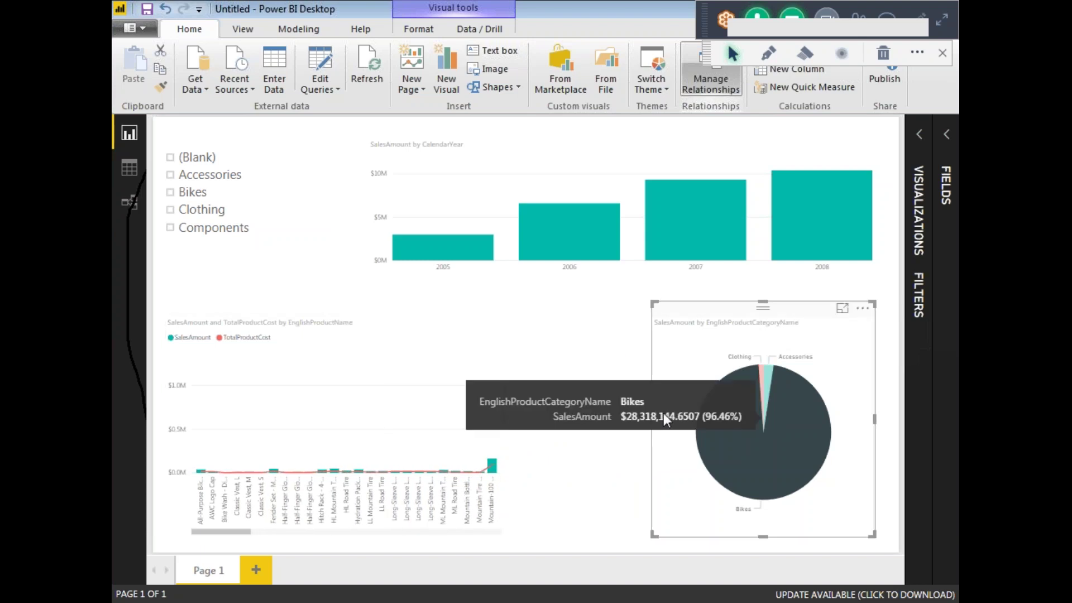
pyautogui.moveTo(782, 317); pyautogui.dragTo(642, 305)
pyautogui.click(807, 372)
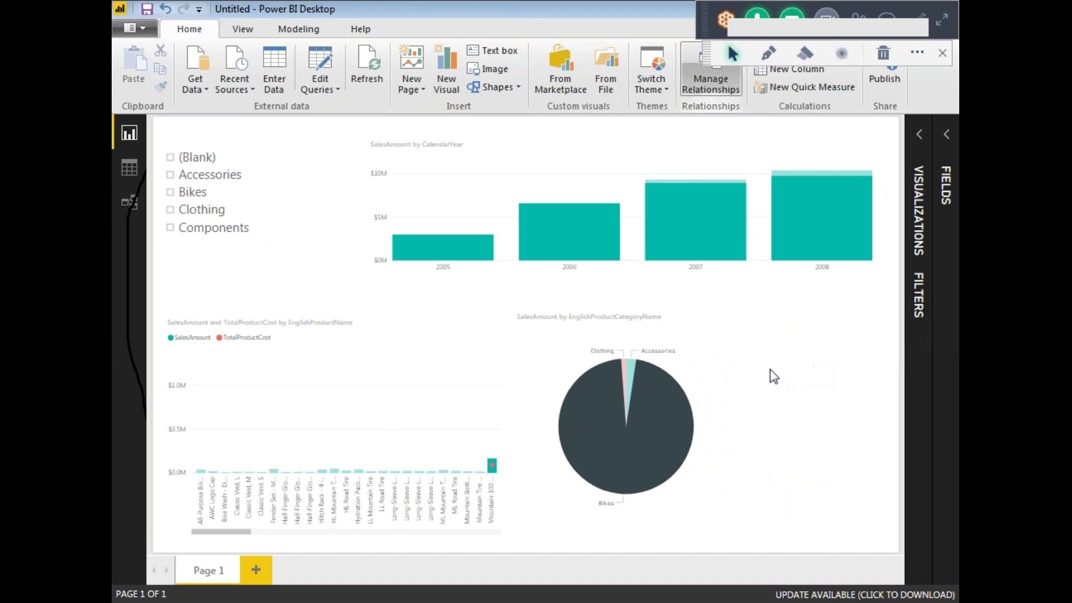
pyautogui.moveTo(505, 419); pyautogui.dragTo(451, 428)
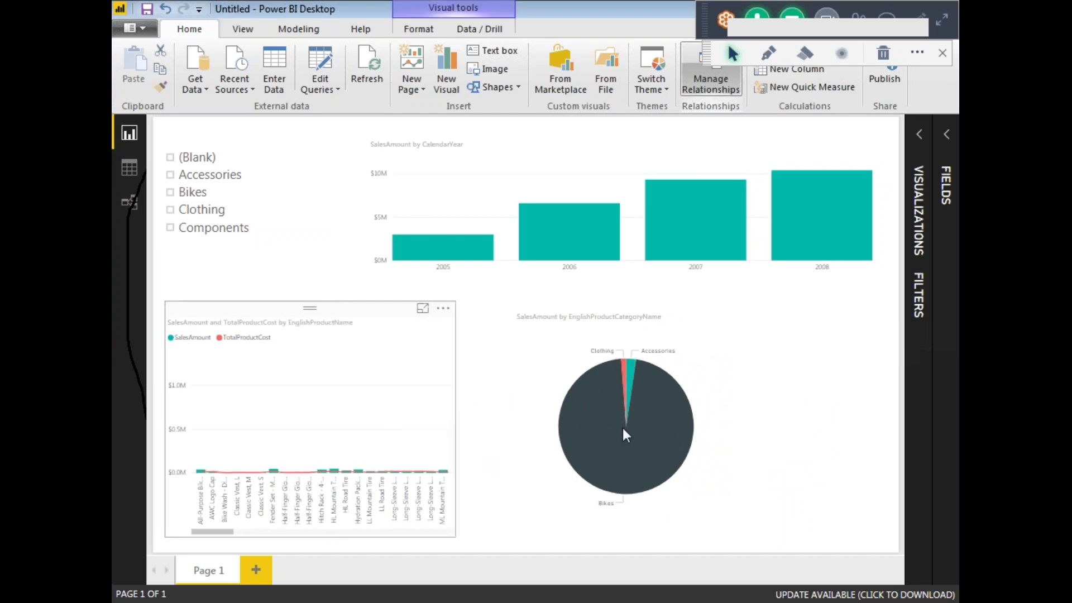
pyautogui.click(589, 331)
pyautogui.moveTo(586, 304); pyautogui.dragTo(540, 308)
pyautogui.click(898, 303)
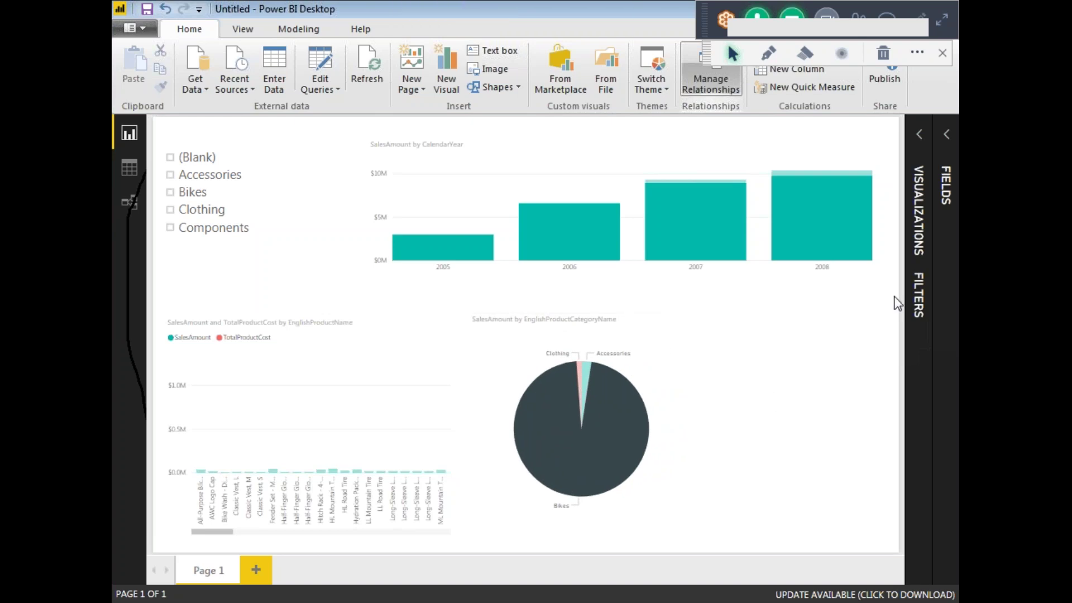
# Add a donut chart in the empty space beside the pie chart and assign it EnglishProductSubcategoryName from DimProductSubcategory
pyautogui.click(919, 241)
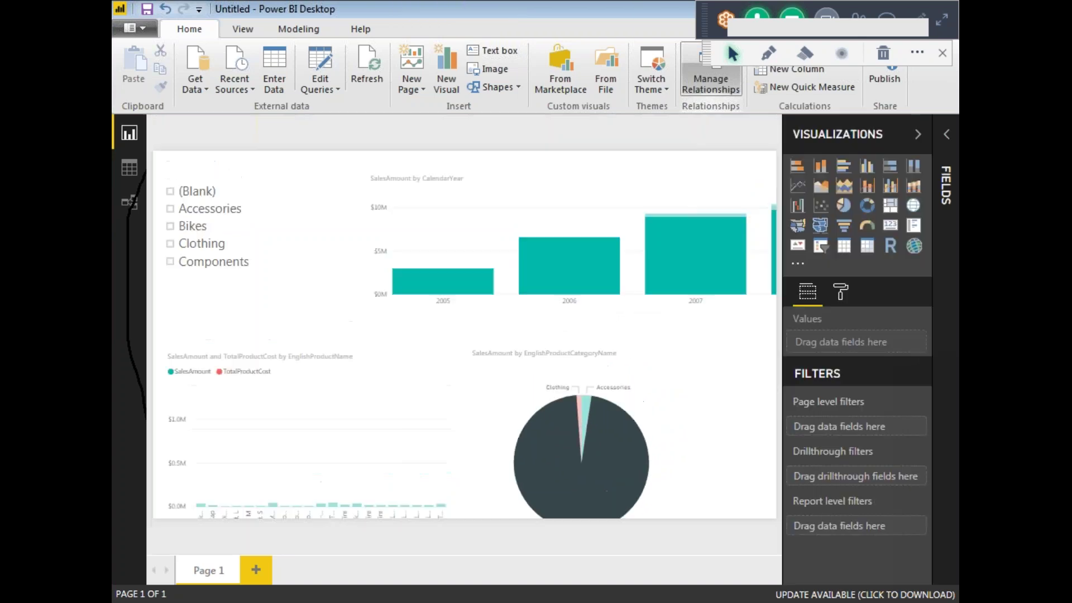
pyautogui.click(868, 207)
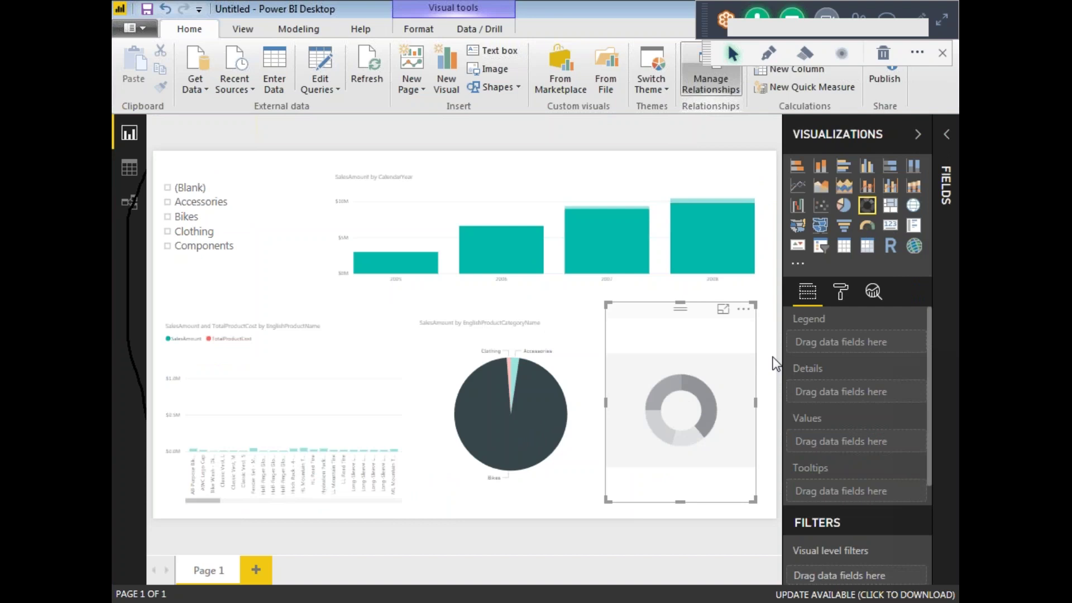
pyautogui.click(917, 135)
pyautogui.click(946, 180)
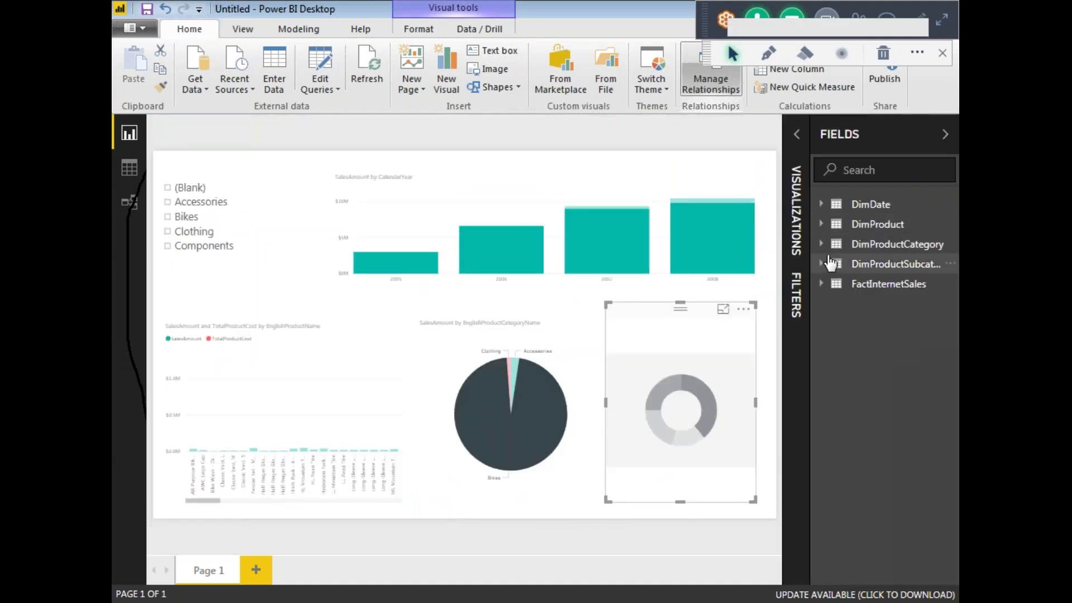
pyautogui.click(821, 267)
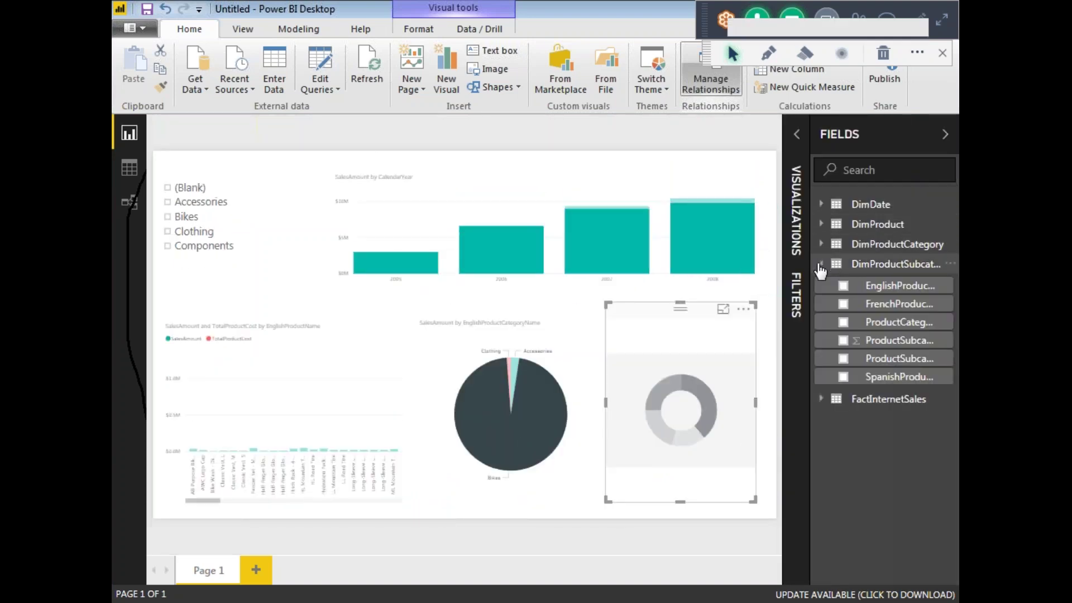
pyautogui.click(844, 287)
pyautogui.click(821, 265)
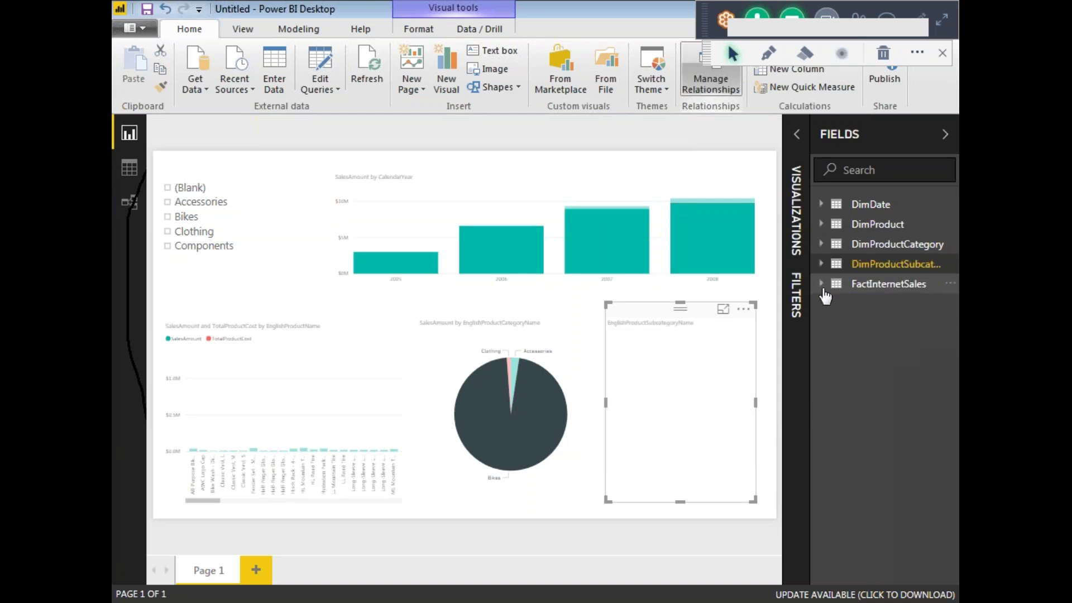
# Add SalesAmount from FactInternetSales to the donut chart and collapse the Fields pane
pyautogui.click(822, 284)
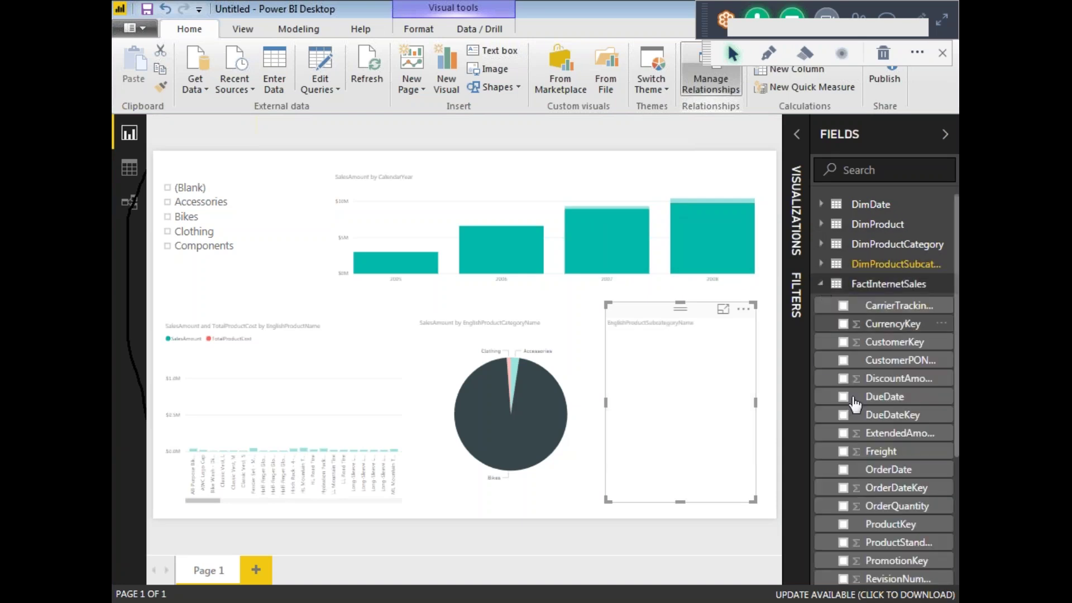
pyautogui.scroll(-3, 865, 459)
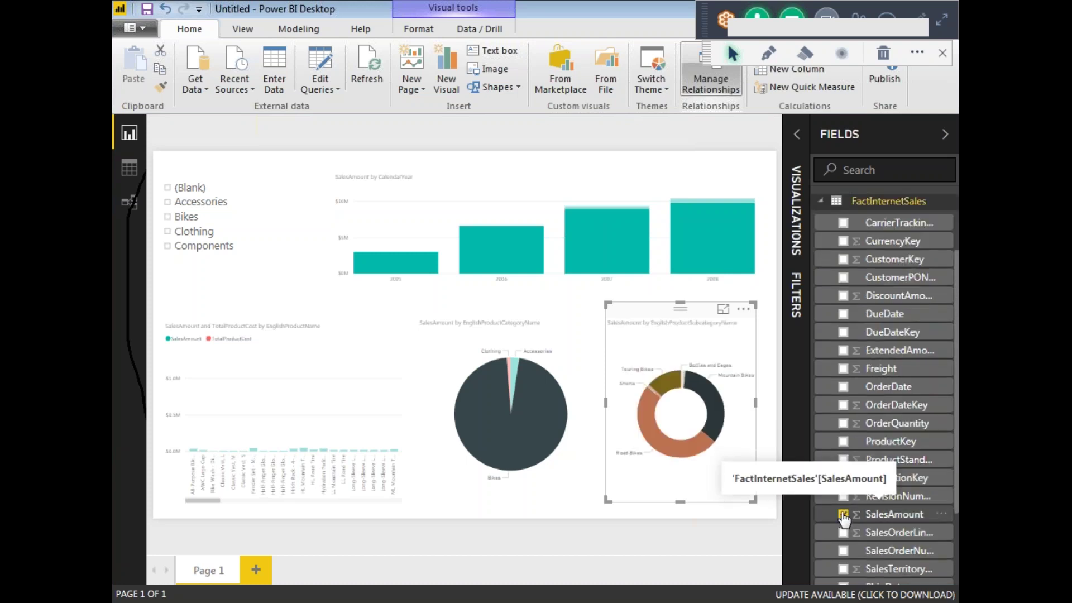
pyautogui.click(822, 202)
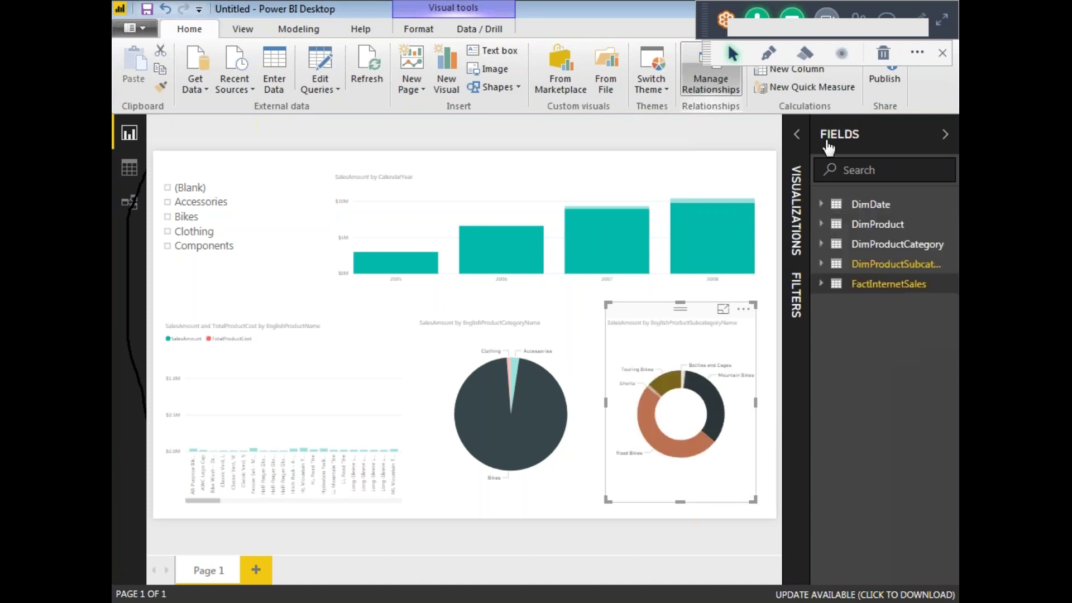
pyautogui.click(946, 134)
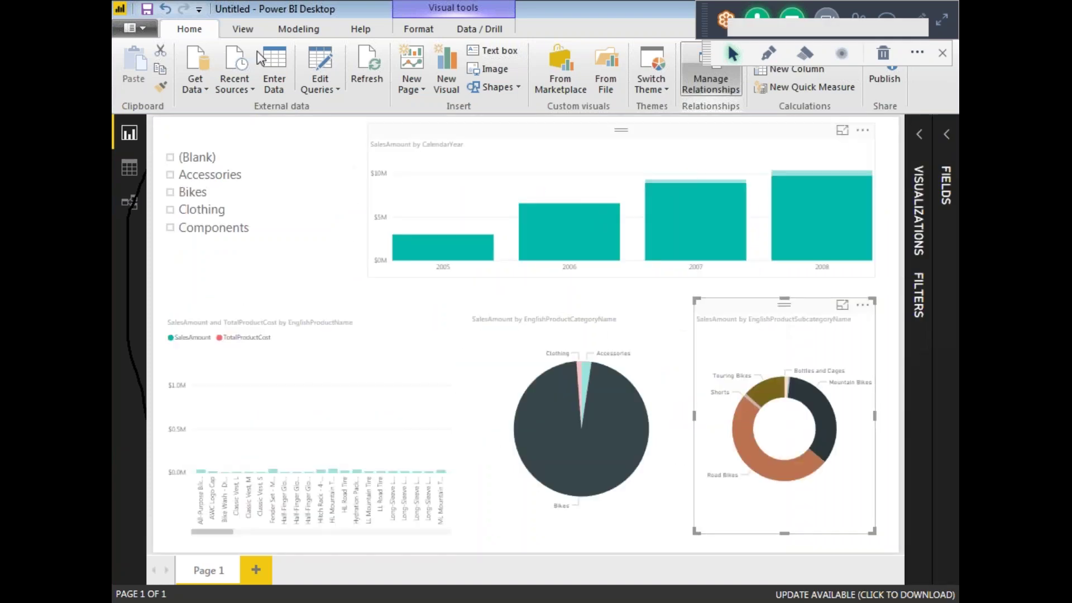
# Collapse the ribbon and nudge the donut chart slightly to the right, away from the pie chart
pyautogui.doubleClick(185, 33)
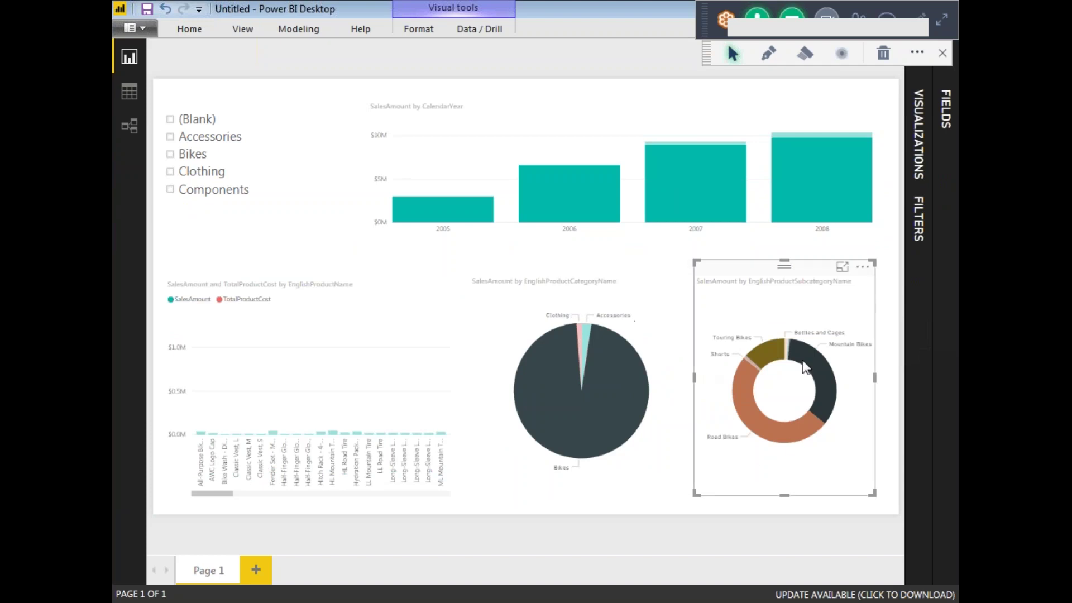
pyautogui.press('Right')
pyautogui.press('Right')
pyautogui.press('Right')
pyautogui.press('Right')
pyautogui.press('Right')
pyautogui.press('Right')
pyautogui.press('Right')
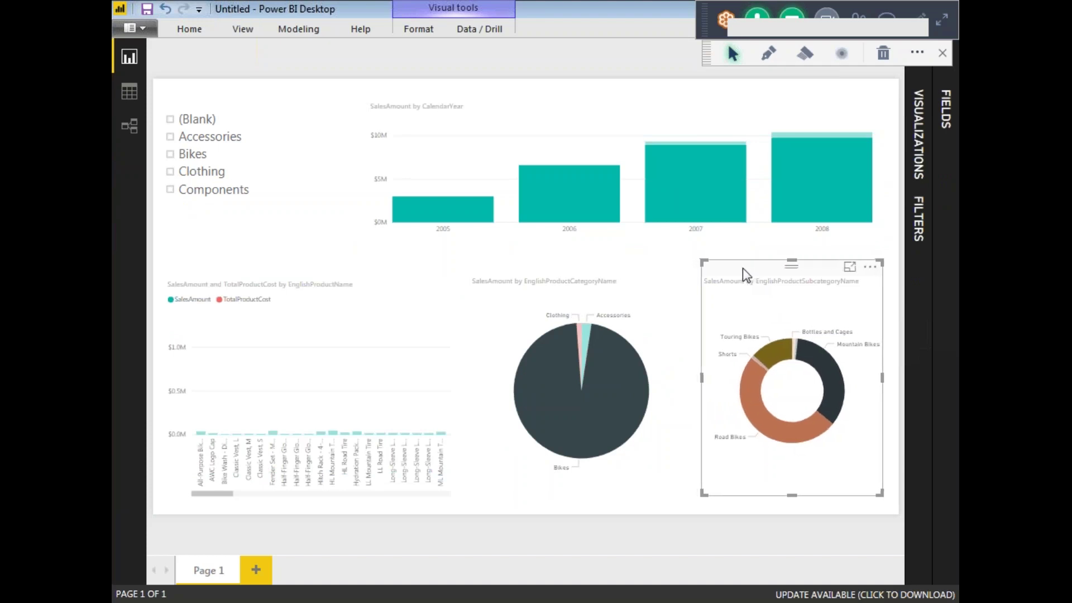
# Outline the yearly chart, the product chart's heading, the pie chart and the donut chart's title with the annotation pen
pyautogui.click(770, 55)
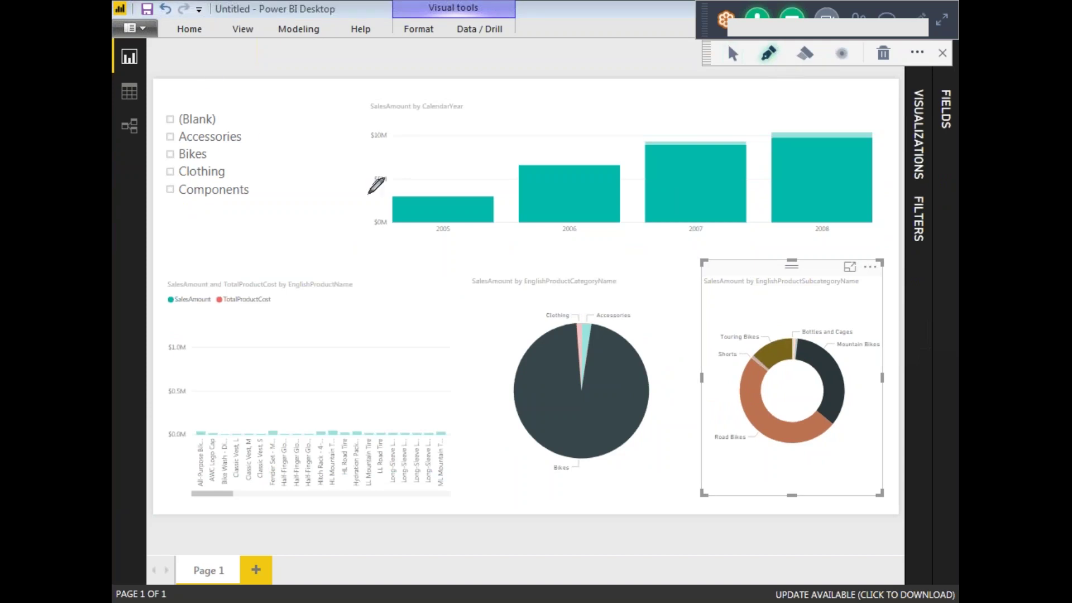
pyautogui.moveTo(361, 99)
pyautogui.mouseDown()
pyautogui.moveTo(367, 231)
pyautogui.moveTo(756, 215)
pyautogui.moveTo(861, 108)
pyautogui.mouseUp()
pyautogui.moveTo(680, 42); pyautogui.dragTo(591, 53)
pyautogui.moveTo(505, 63); pyautogui.dragTo(426, 75)
pyautogui.moveTo(162, 263)
pyautogui.mouseDown()
pyautogui.moveTo(172, 335)
pyautogui.moveTo(280, 339)
pyautogui.moveTo(349, 337)
pyautogui.moveTo(354, 264)
pyautogui.mouseUp()
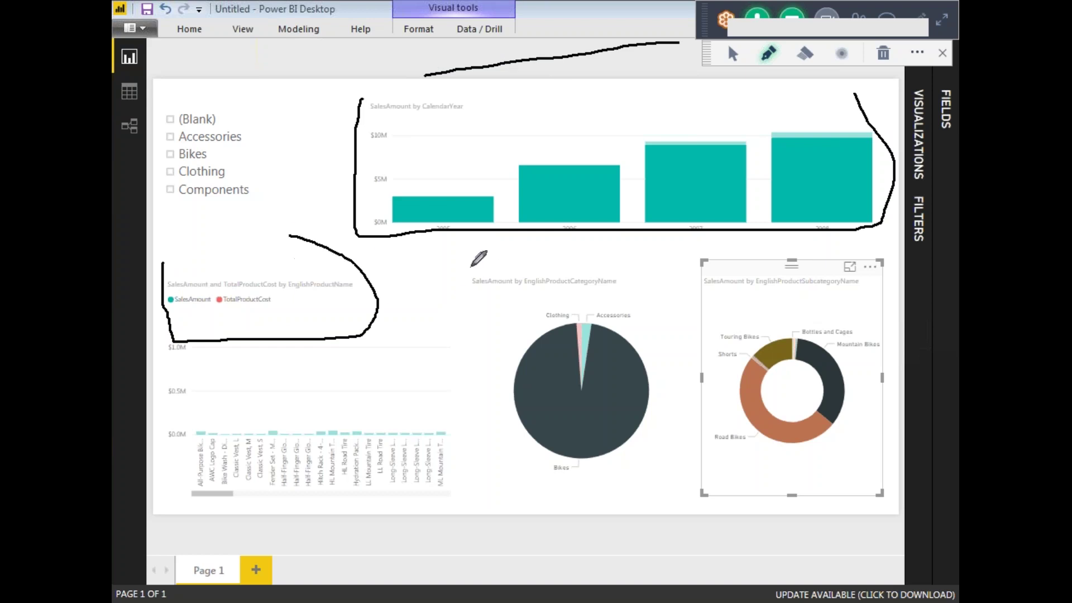
pyautogui.moveTo(461, 267); pyautogui.dragTo(462, 329)
pyautogui.moveTo(470, 365)
pyautogui.mouseDown()
pyautogui.moveTo(539, 460)
pyautogui.moveTo(693, 313)
pyautogui.moveTo(505, 221)
pyautogui.mouseUp()
pyautogui.moveTo(703, 255)
pyautogui.mouseDown()
pyautogui.moveTo(696, 310)
pyautogui.moveTo(870, 289)
pyautogui.moveTo(832, 254)
pyautogui.moveTo(708, 246)
pyautogui.mouseUp()
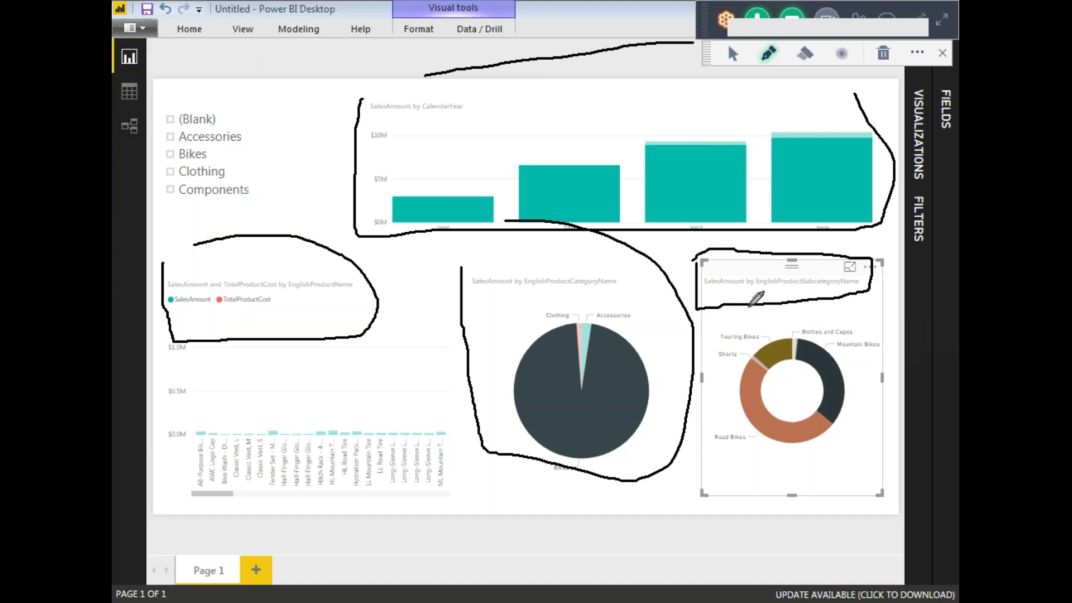
# Undo the annotation pen strokes drawn around the charts
pyautogui.hotkey('ctrl', 'z')
pyautogui.hotkey('ctrl', 'z')
pyautogui.hotkey('ctrl', 'z')
pyautogui.hotkey('ctrl', 'z')
pyautogui.hotkey('ctrl', 'z')
pyautogui.hotkey('ctrl', 'z')
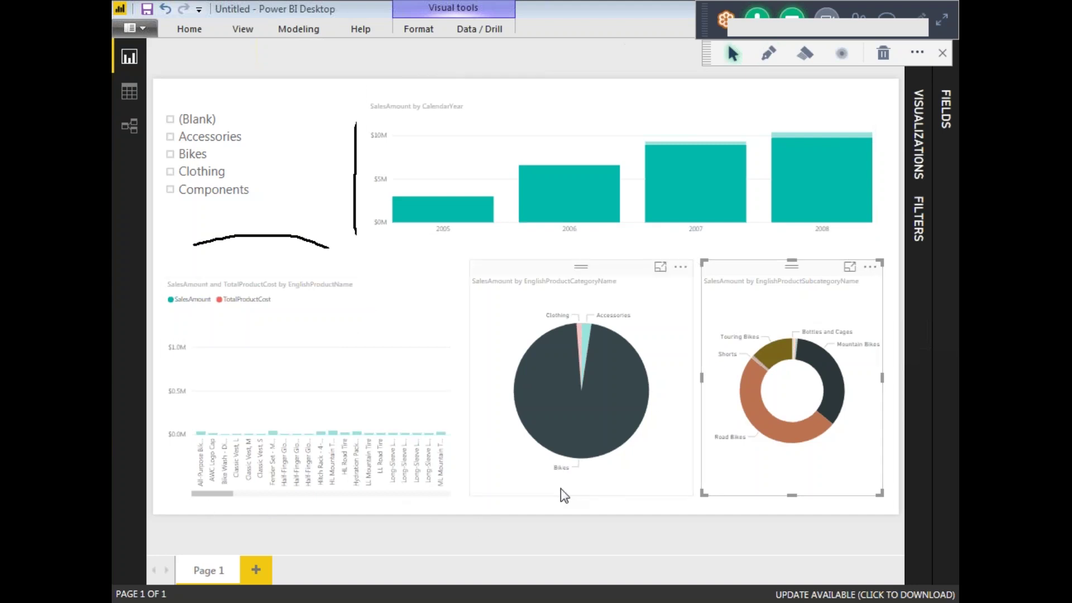
# Select the product sales chart, restore the ribbon and close the annotation toolbar
pyautogui.moveTo(211, 493)
pyautogui.mouseDown()
pyautogui.moveTo(276, 491)
pyautogui.moveTo(202, 491)
pyautogui.mouseUp()
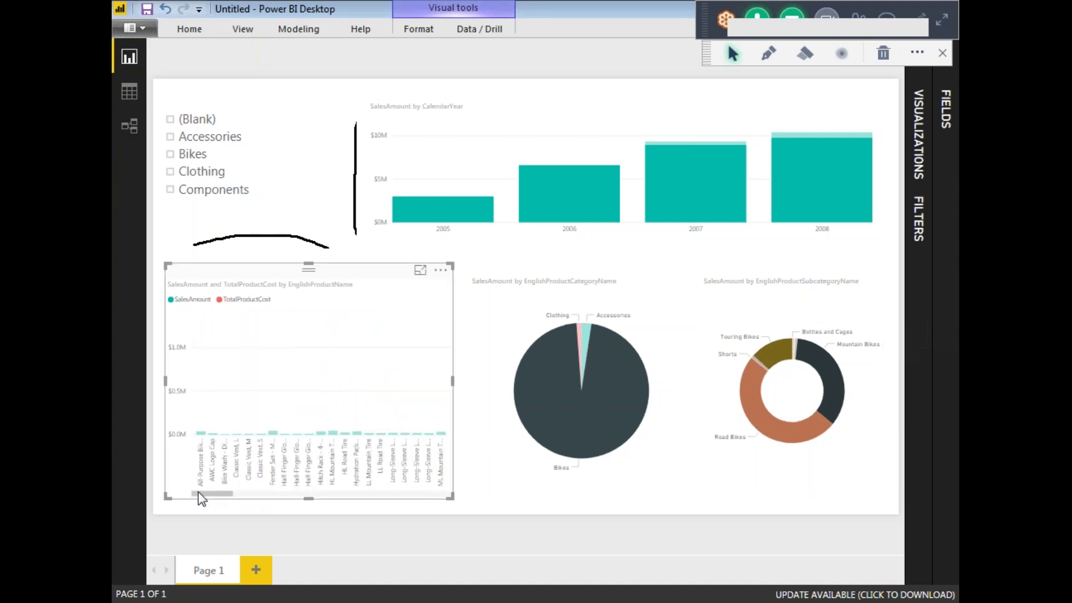
pyautogui.click(187, 28)
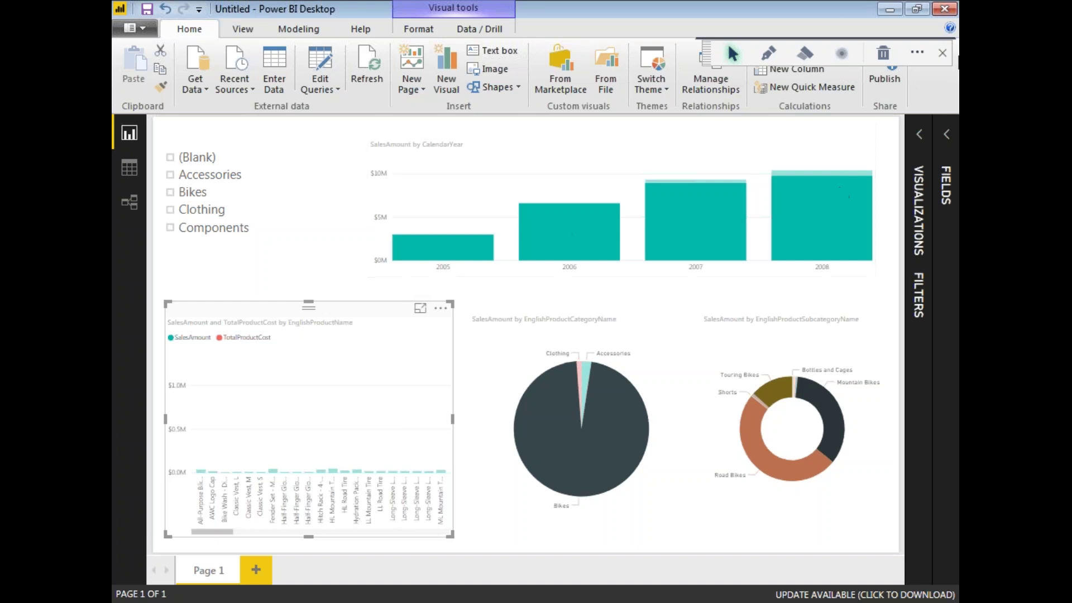
pyautogui.click(942, 53)
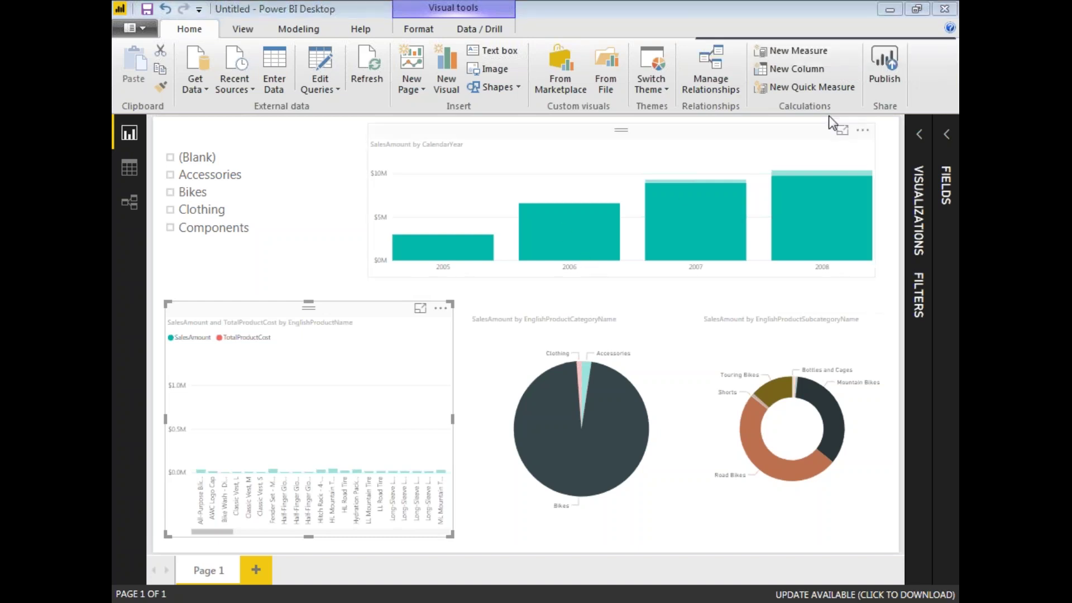